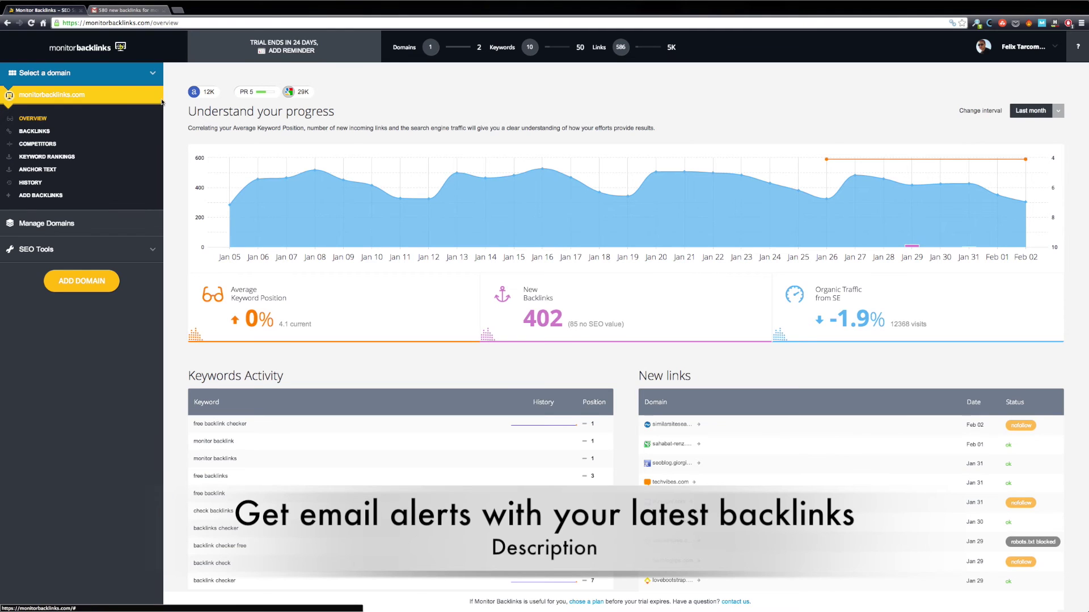
Step: Open the new-backlinks alert email in Gmail and scroll through its list of backlinks
left_click(100, 12)
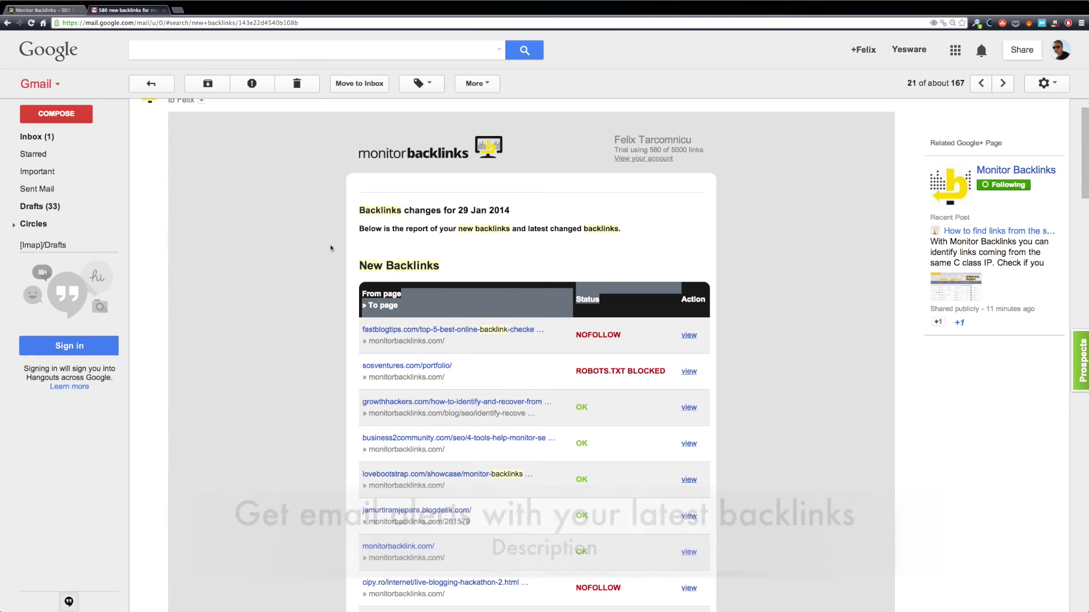
left_click(589, 303)
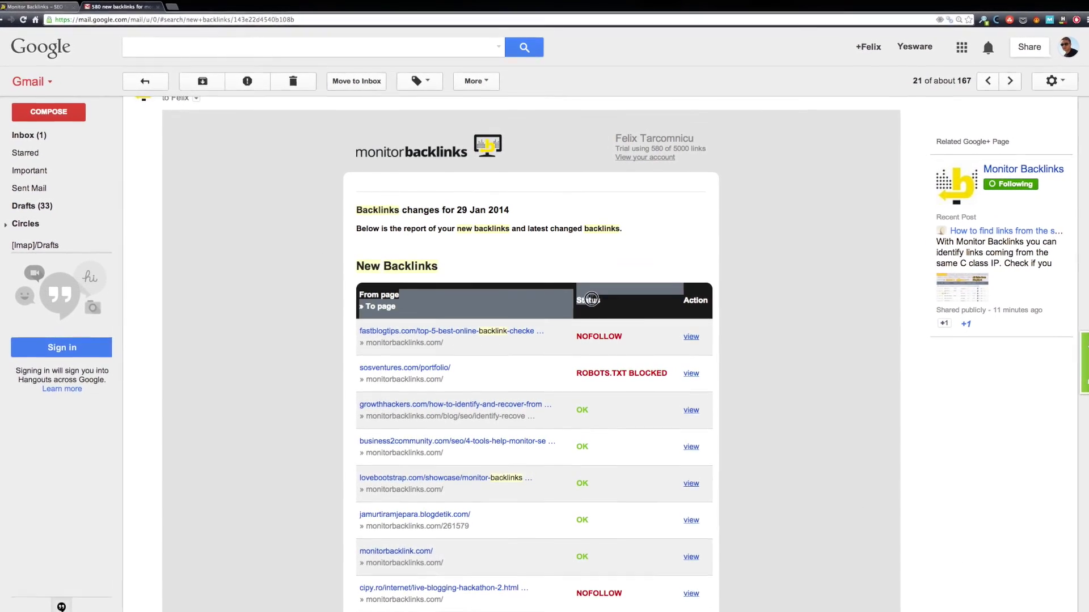
scroll(595, 304, "down", 3)
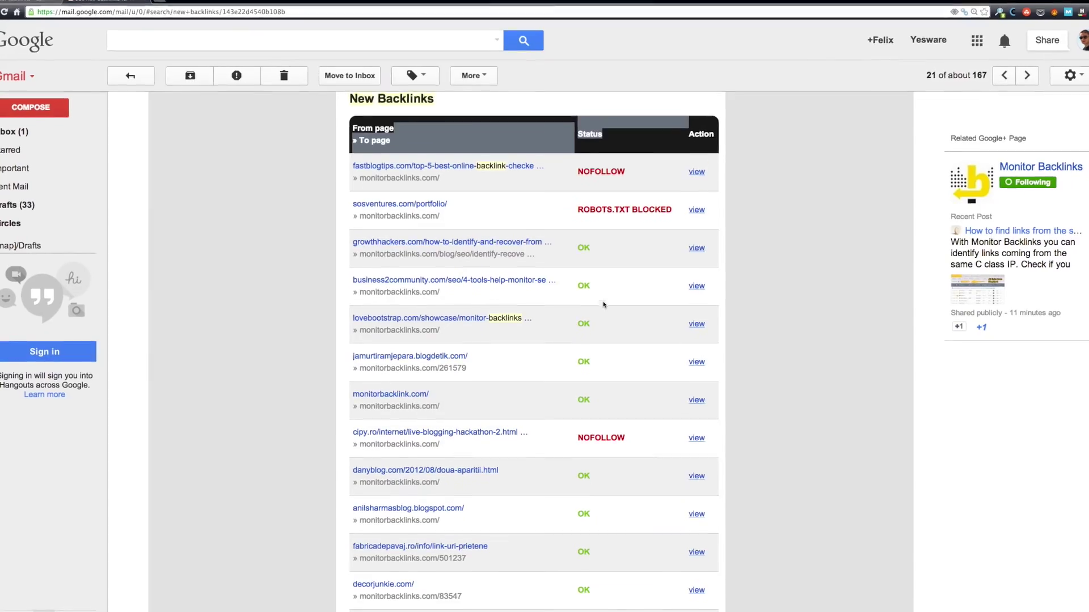
scroll(603, 304, "down", 4)
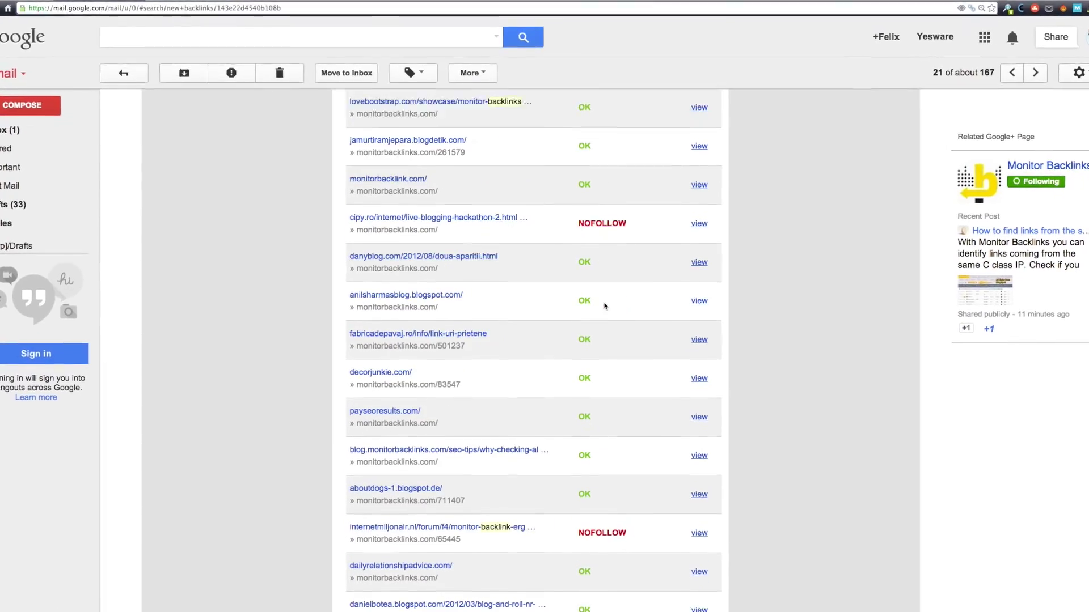
scroll(603, 304, "up", 4)
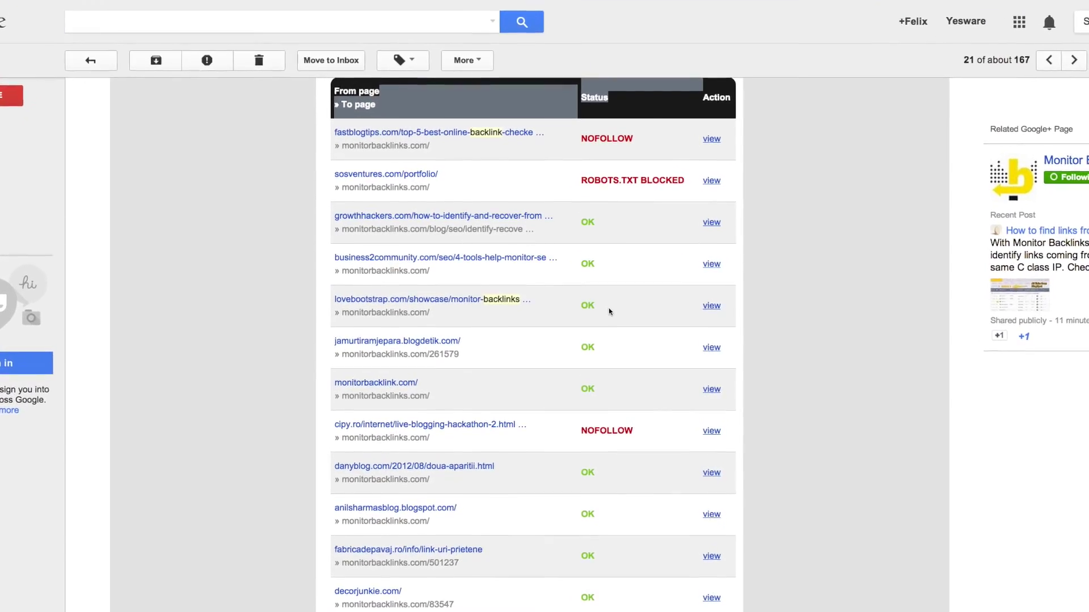
scroll(610, 311, "up", 2)
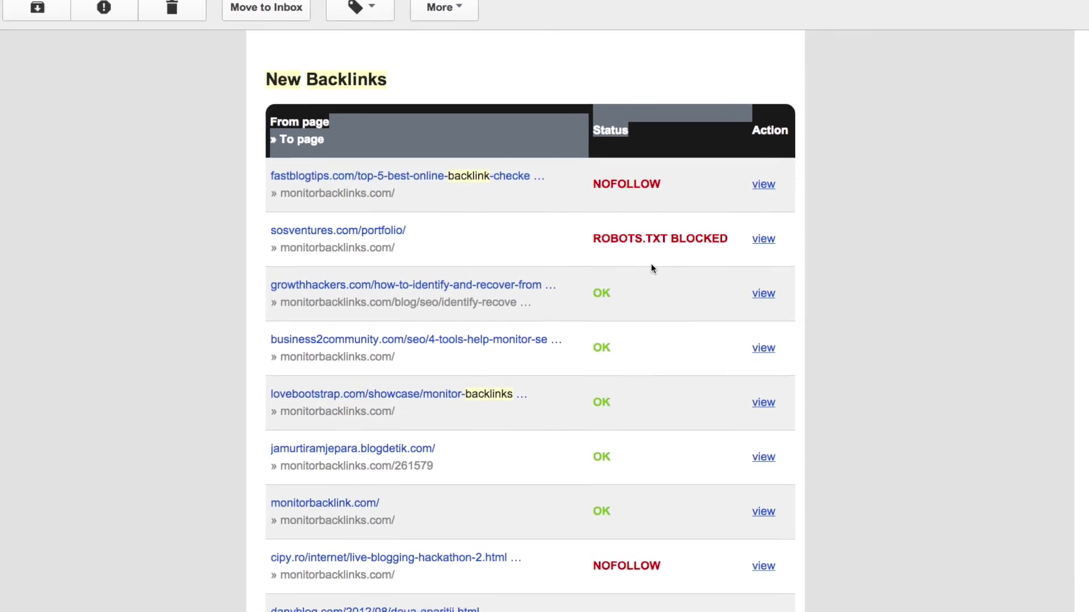
scroll(653, 264, "up", 1)
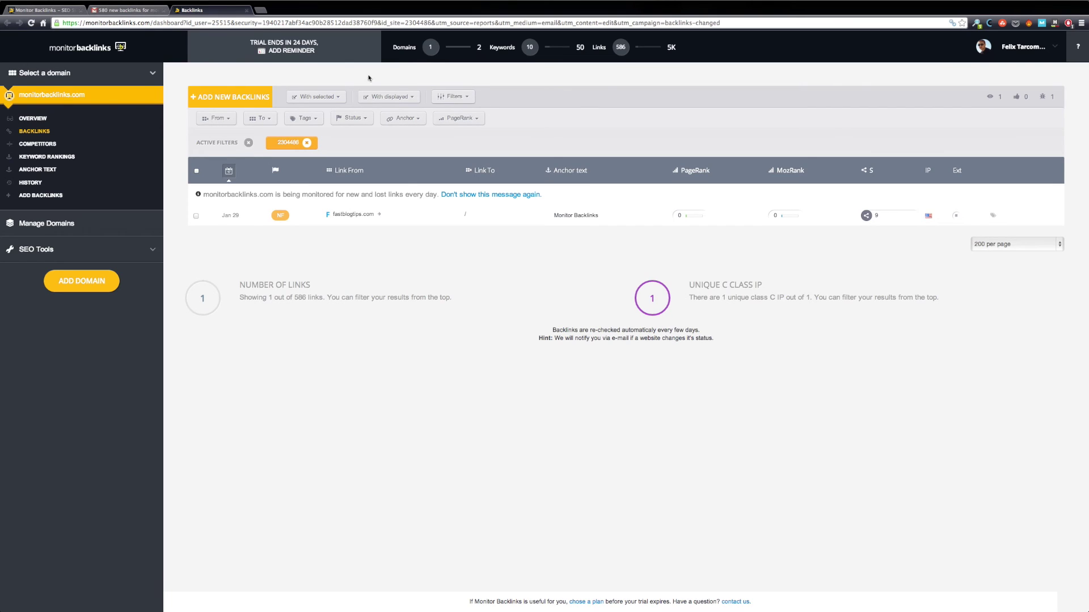
mouse_move(279, 216)
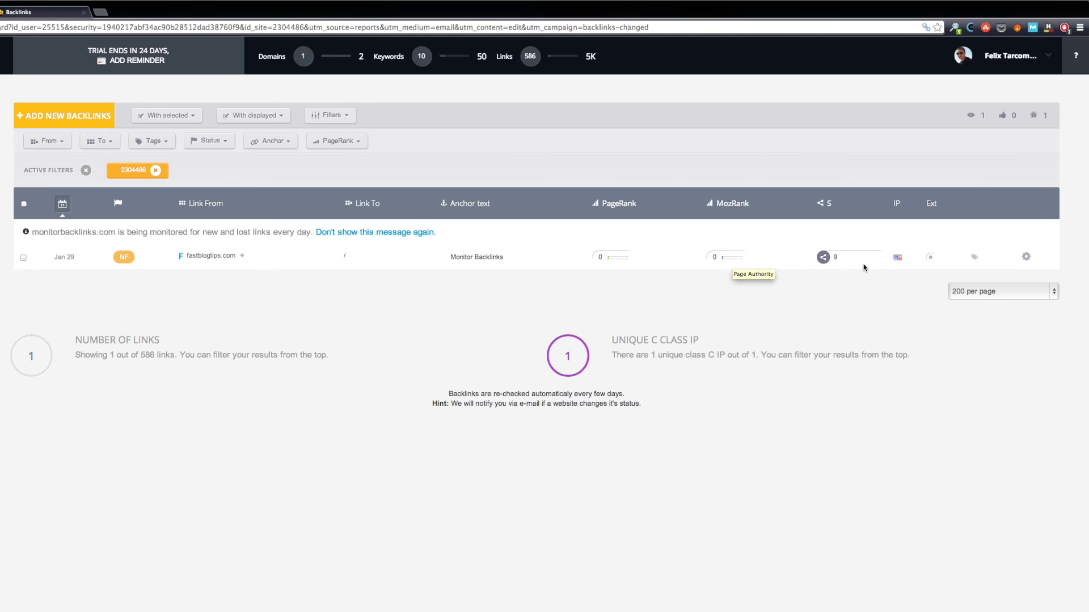
mouse_move(856, 264)
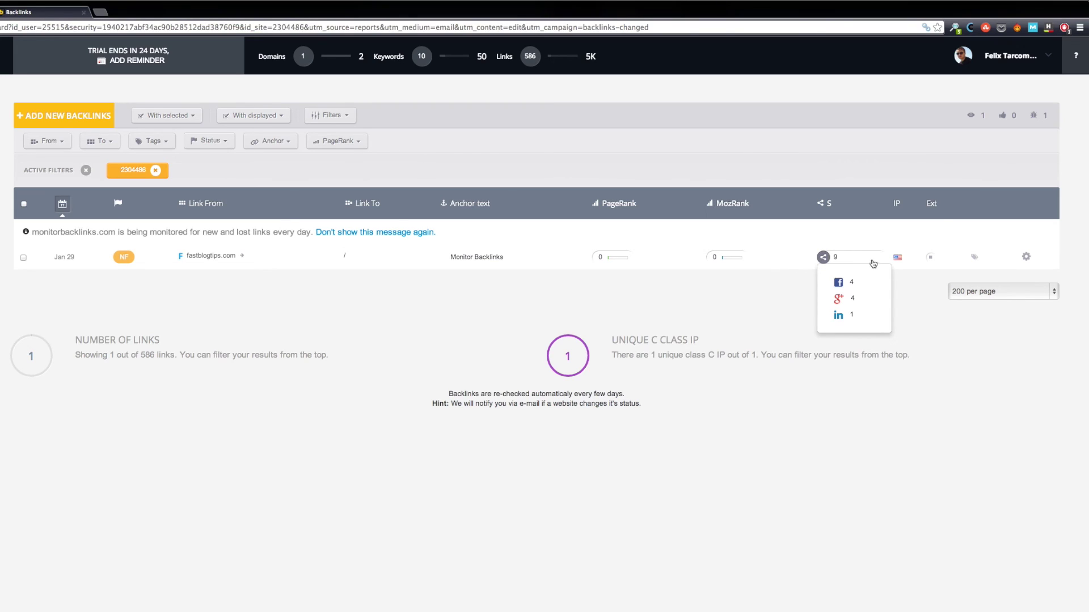
mouse_move(896, 260)
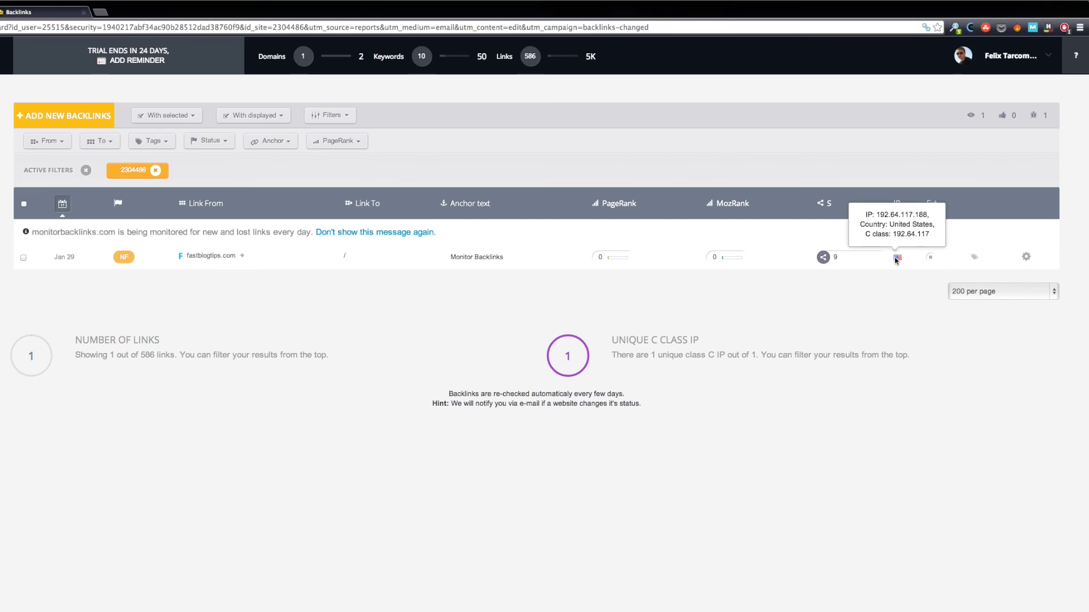
mouse_move(931, 260)
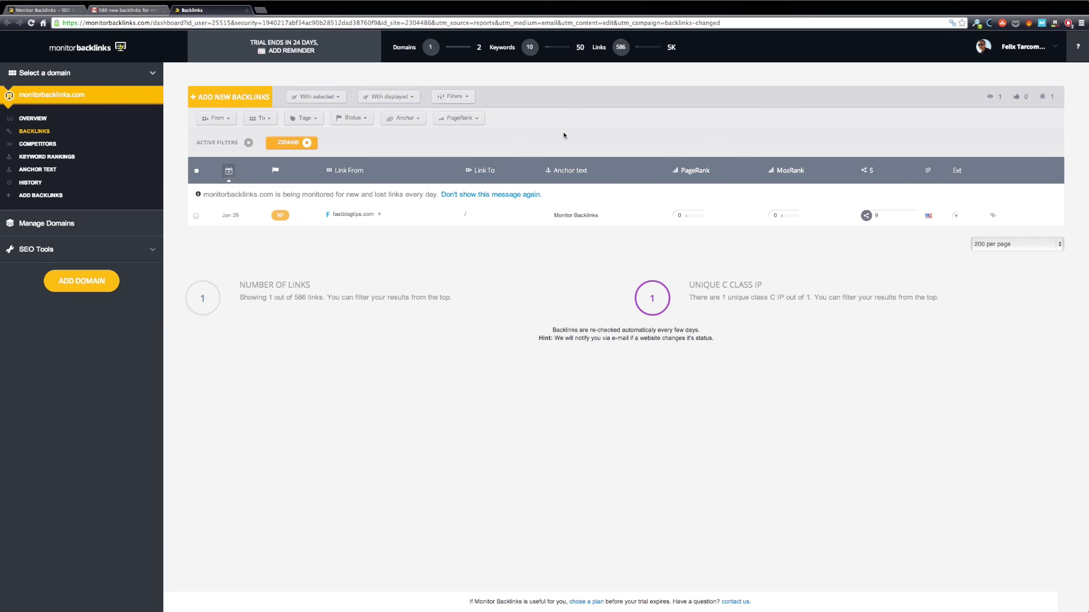
left_click(34, 119)
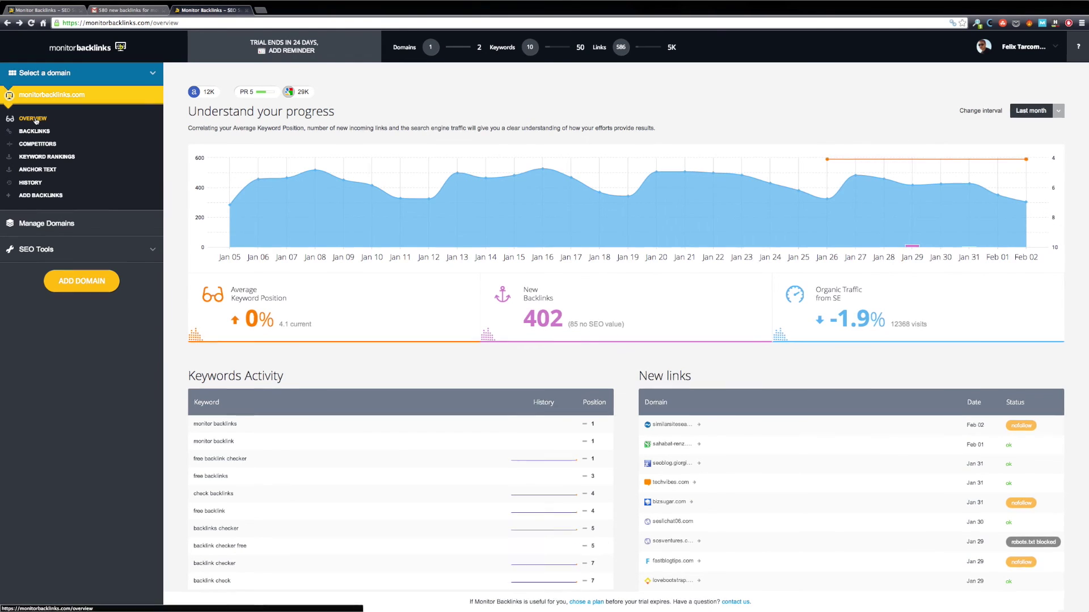
Step: Inspect the Alexa and Google badges and the Overview chart's data points, then open the interval choices
mouse_move(210, 100)
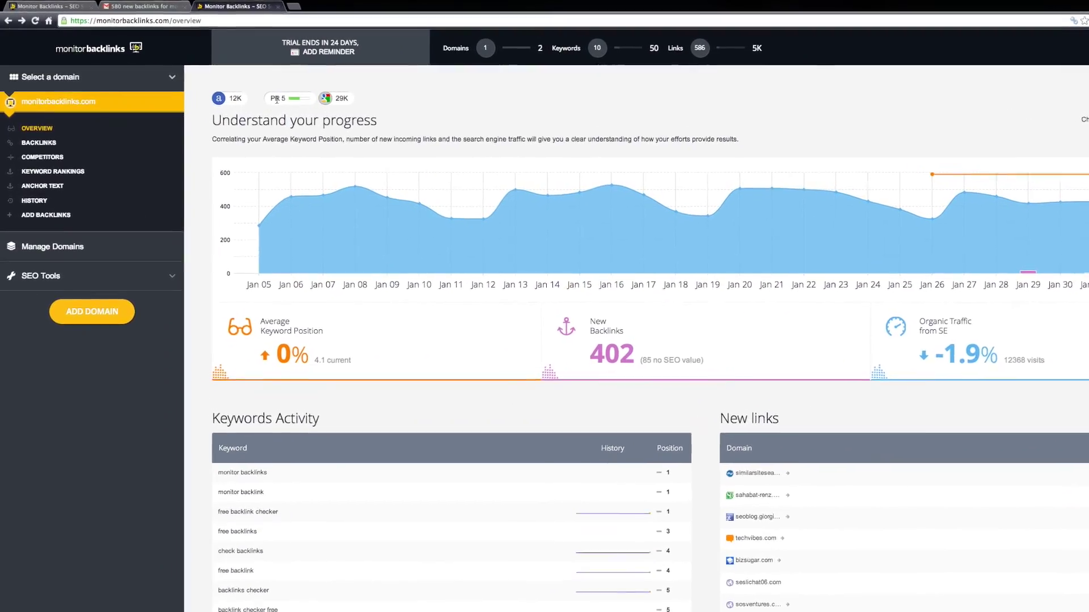
mouse_move(344, 101)
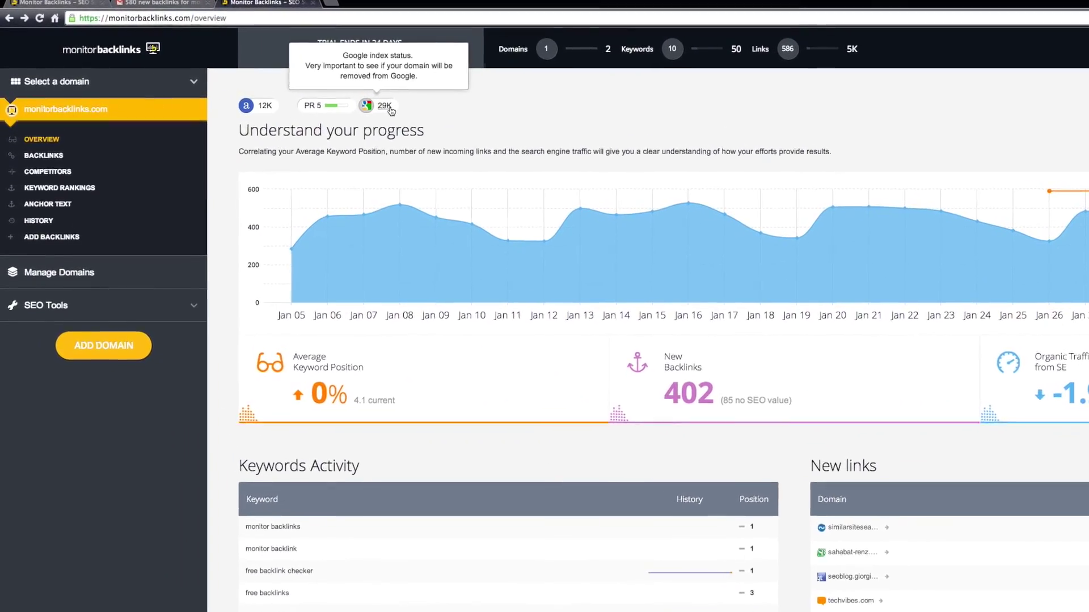
mouse_move(259, 103)
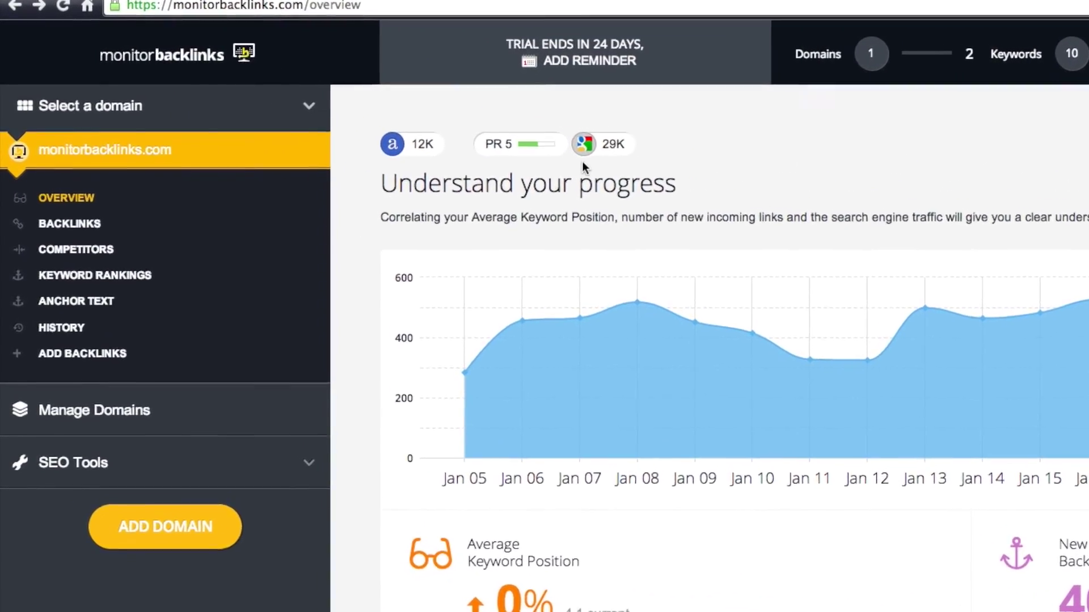
mouse_move(608, 150)
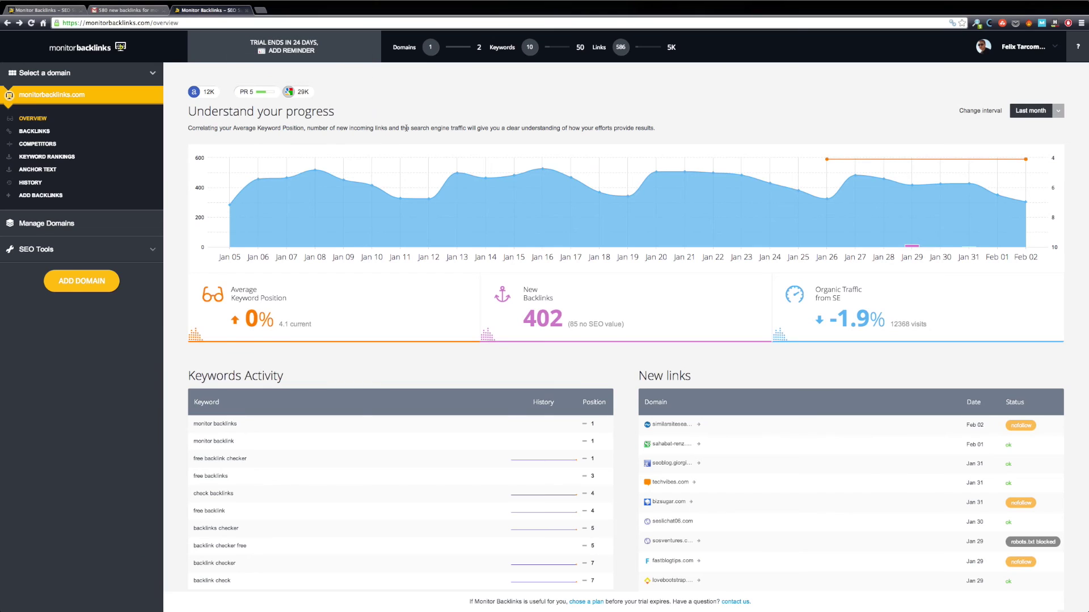
mouse_move(503, 192)
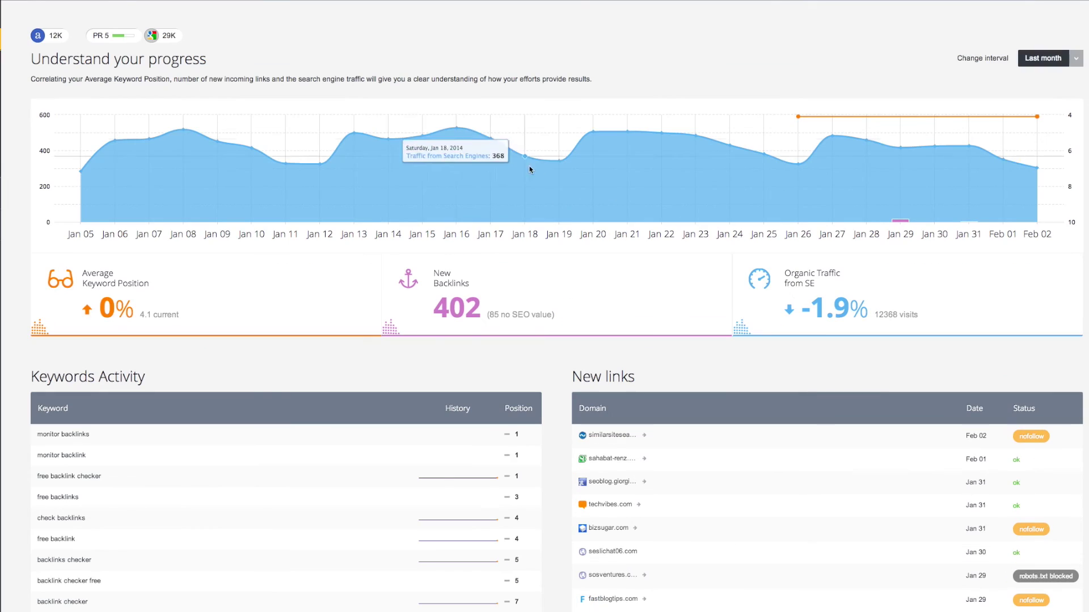
mouse_move(830, 119)
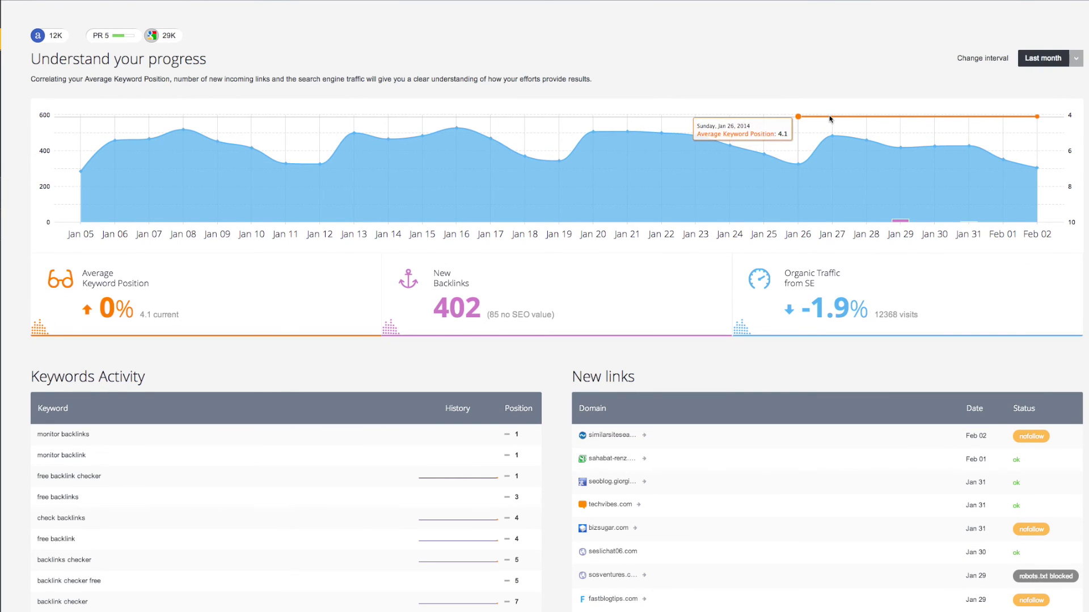
mouse_move(898, 223)
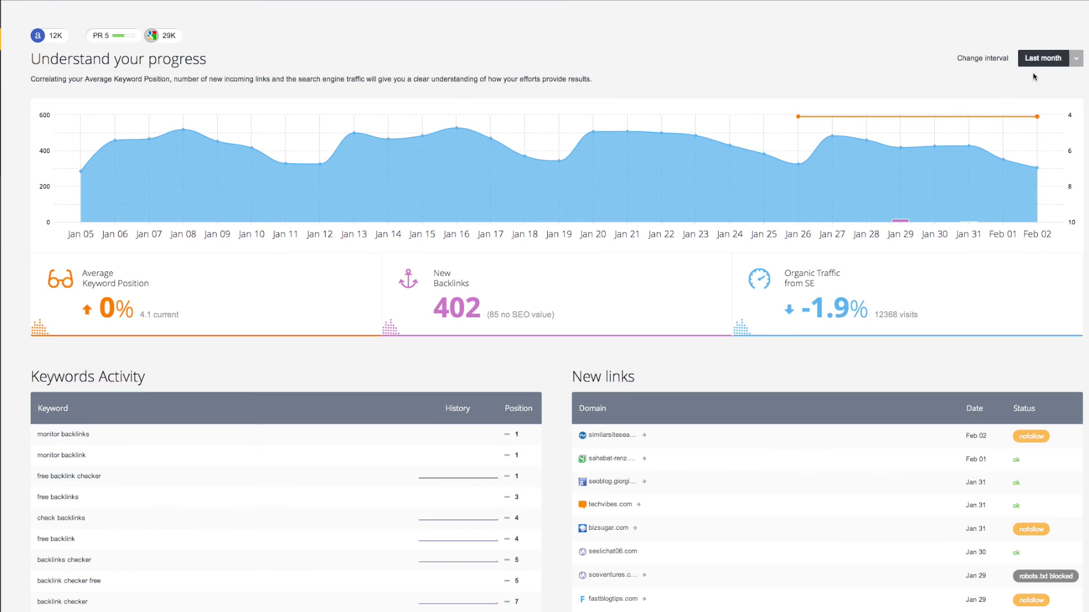
left_click(1050, 59)
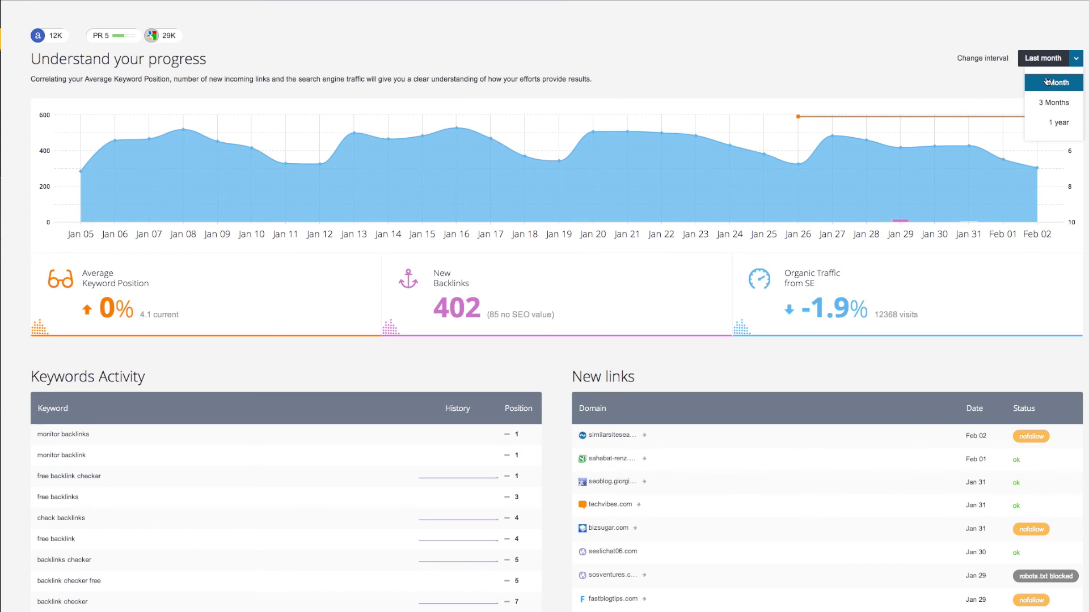
Step: Keep the Last month interval, hide Organic Traffic, show Average Keyword Position, and open the Jan 29 links
left_click(1051, 81)
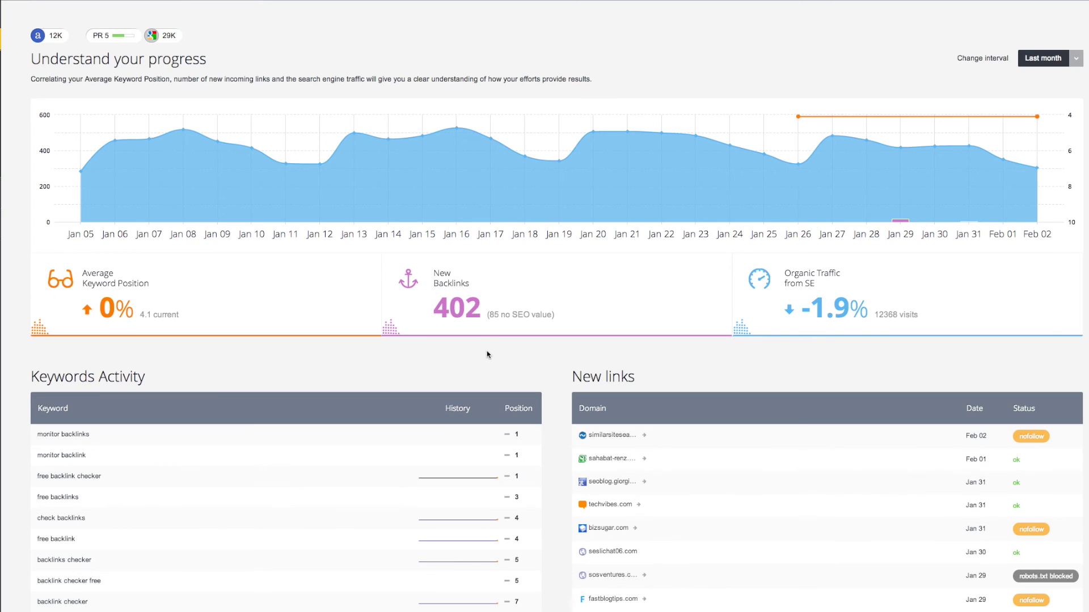
left_click(274, 313)
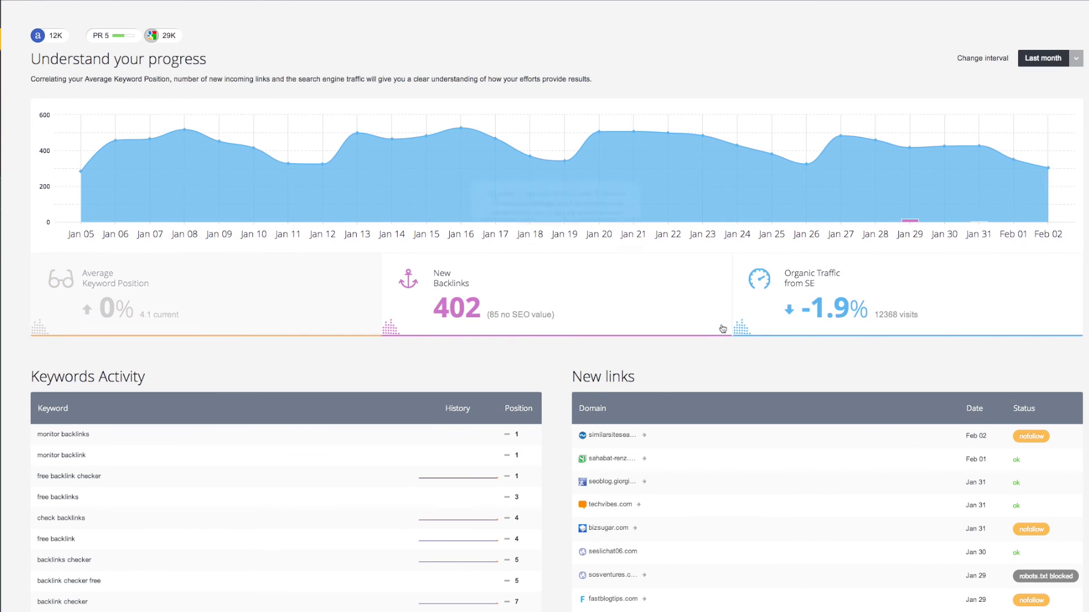
left_click(764, 313)
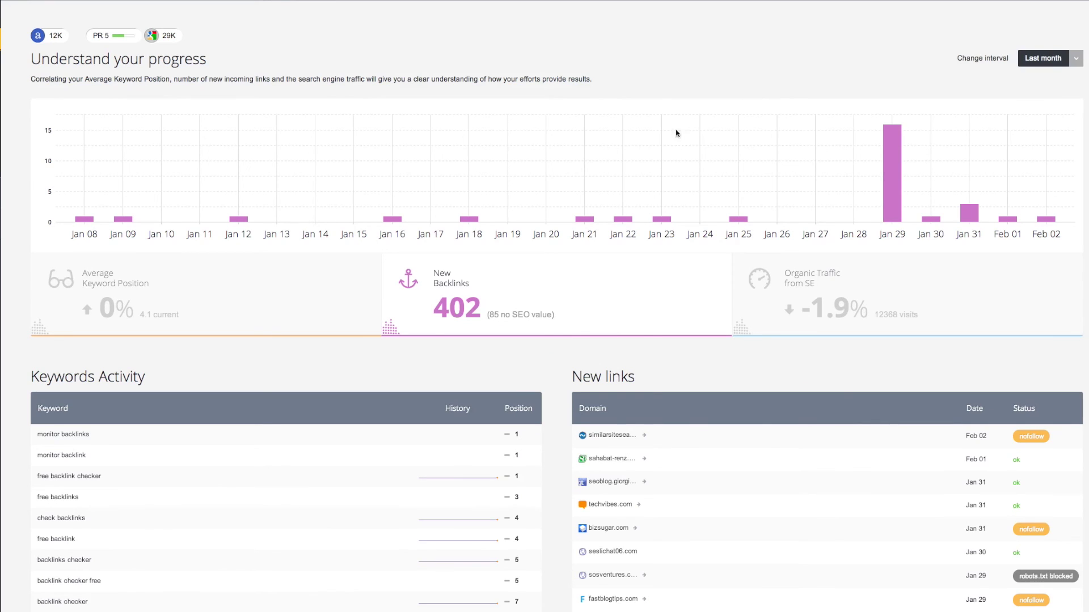
left_click(306, 275)
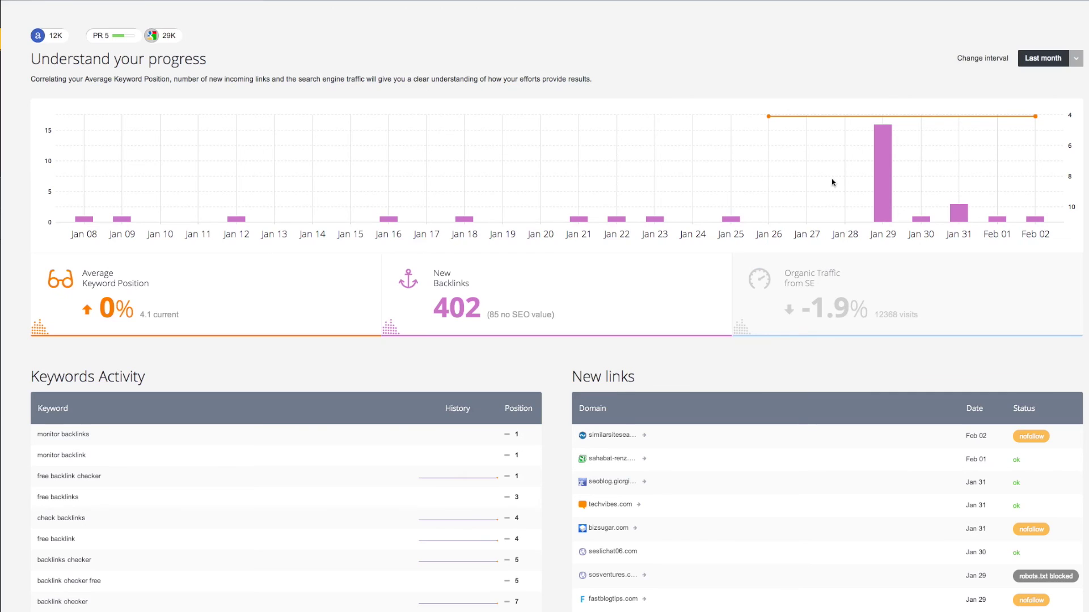
mouse_move(886, 186)
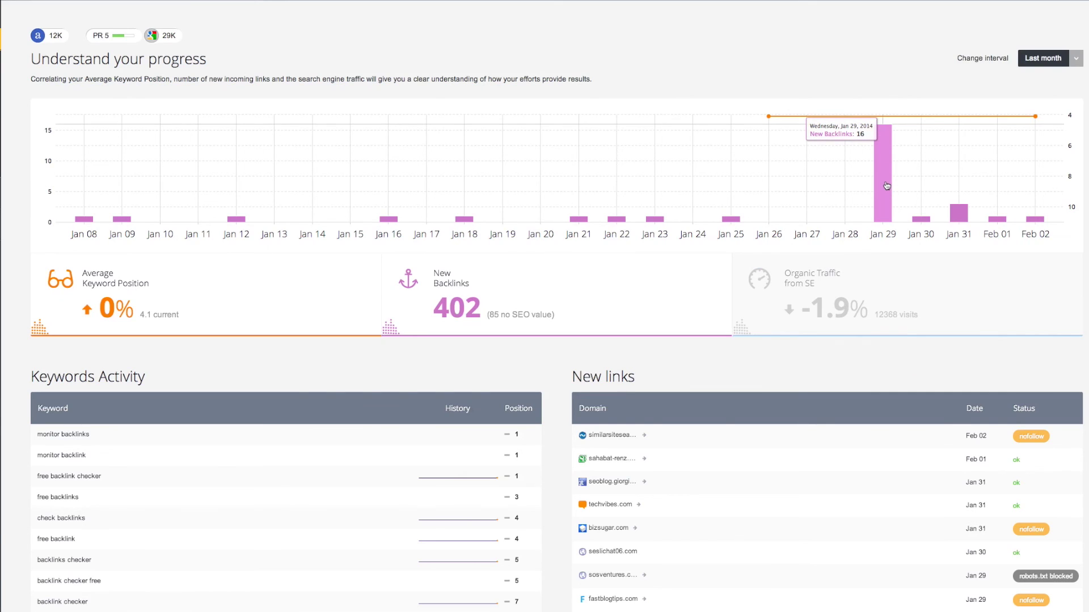
left_click(887, 186)
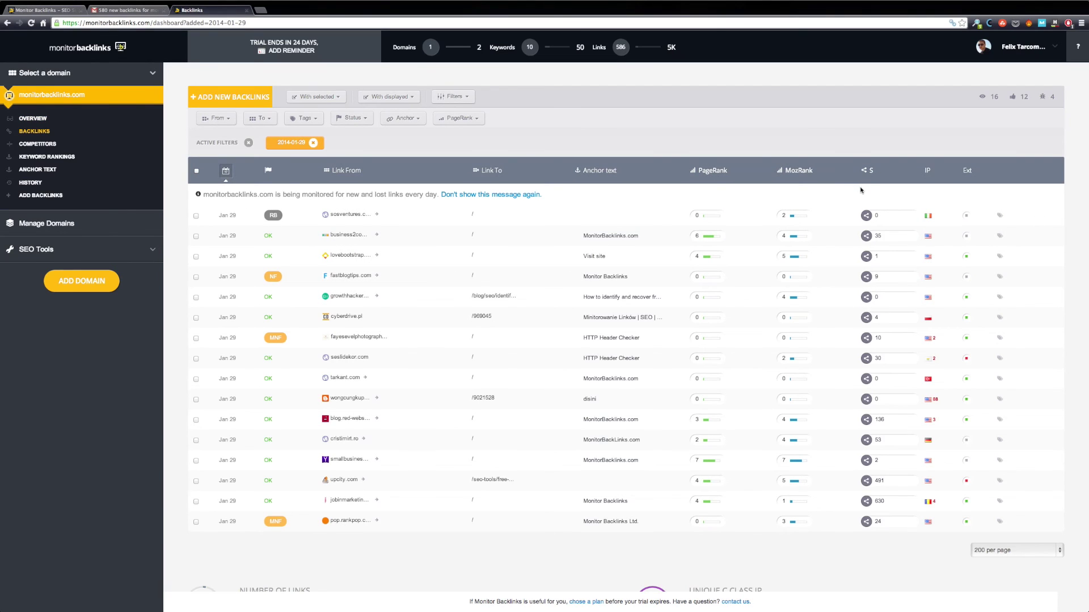
Step: Scroll through the 16 backlinks found on Jan 29, 2014, then return to the domain Overview
scroll(660, 126, "down", 3)
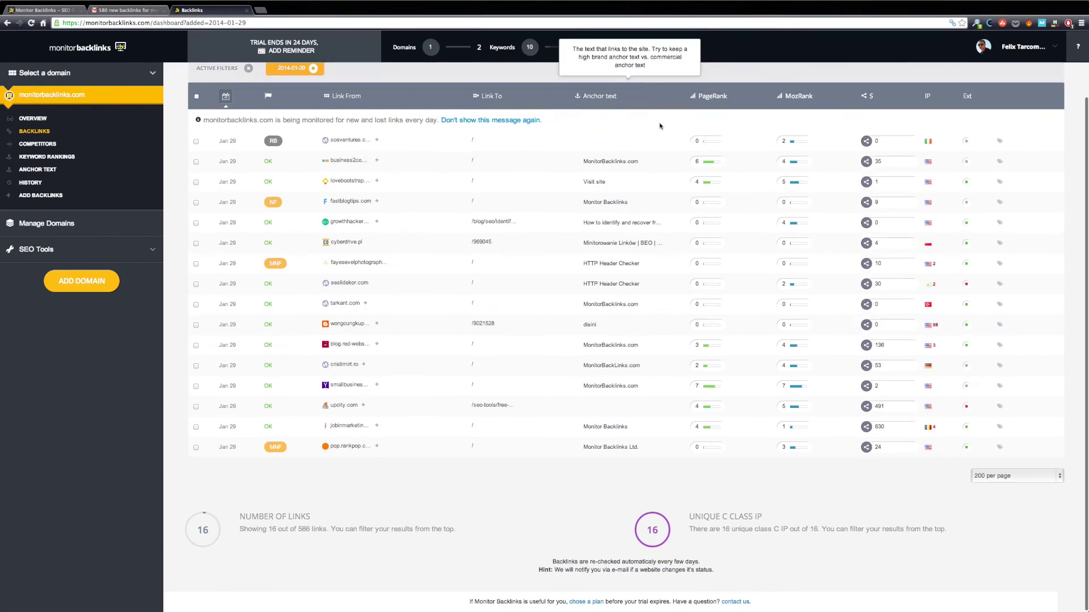
scroll(660, 126, "up", 3)
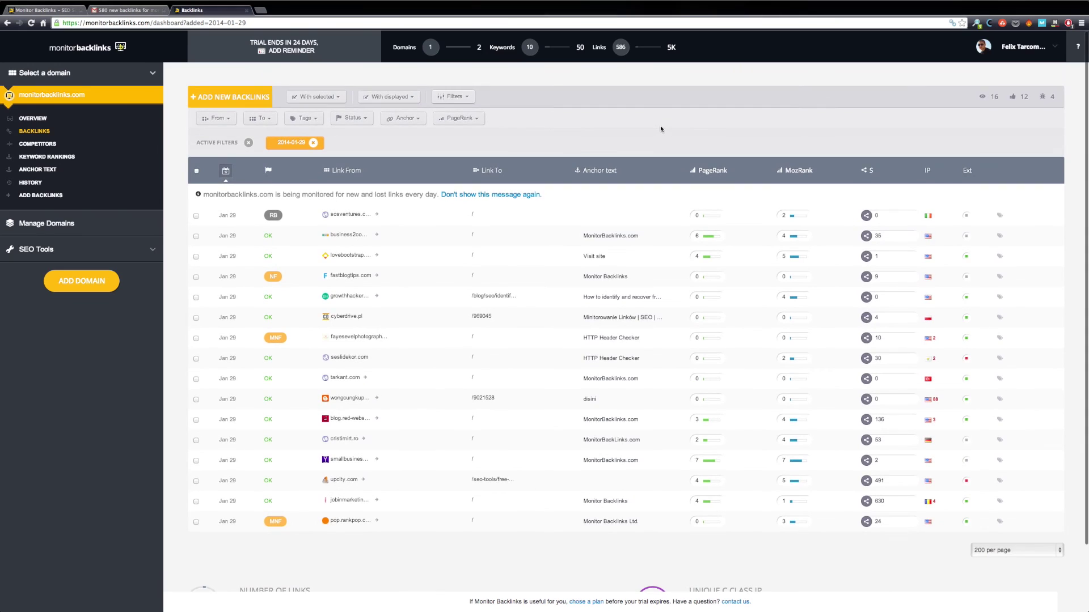
scroll(660, 129, "down", 3)
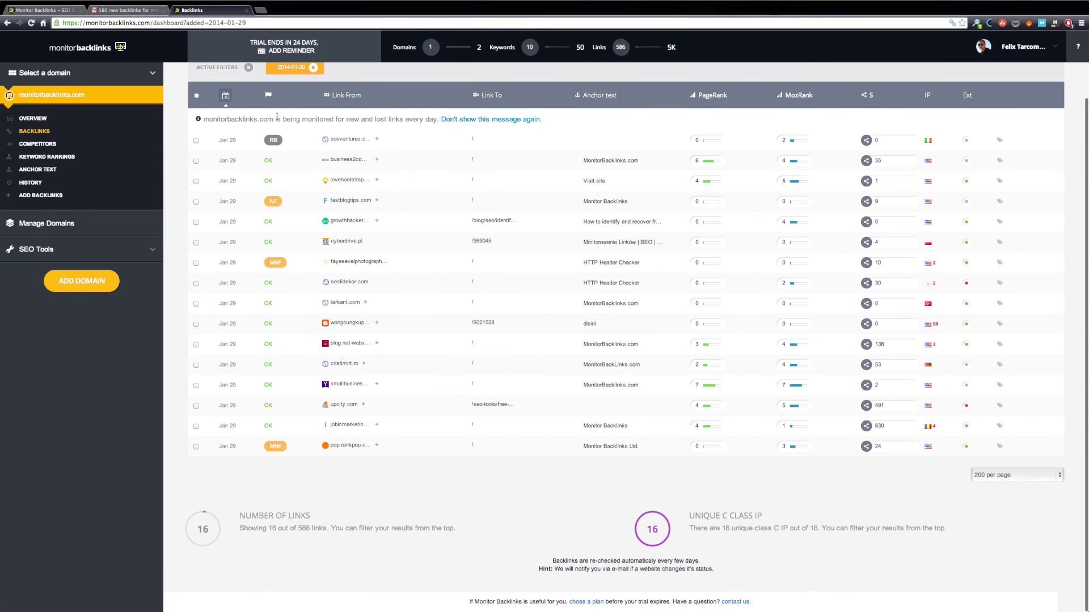
left_click(72, 50)
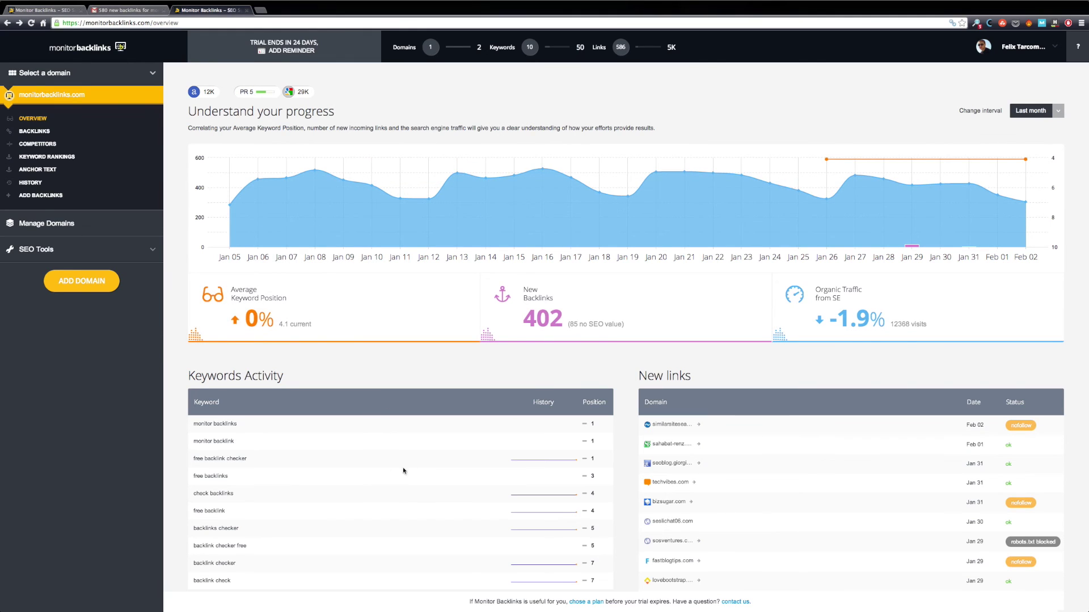
scroll(520, 486, "down", 1)
scroll(520, 486, "down", 2)
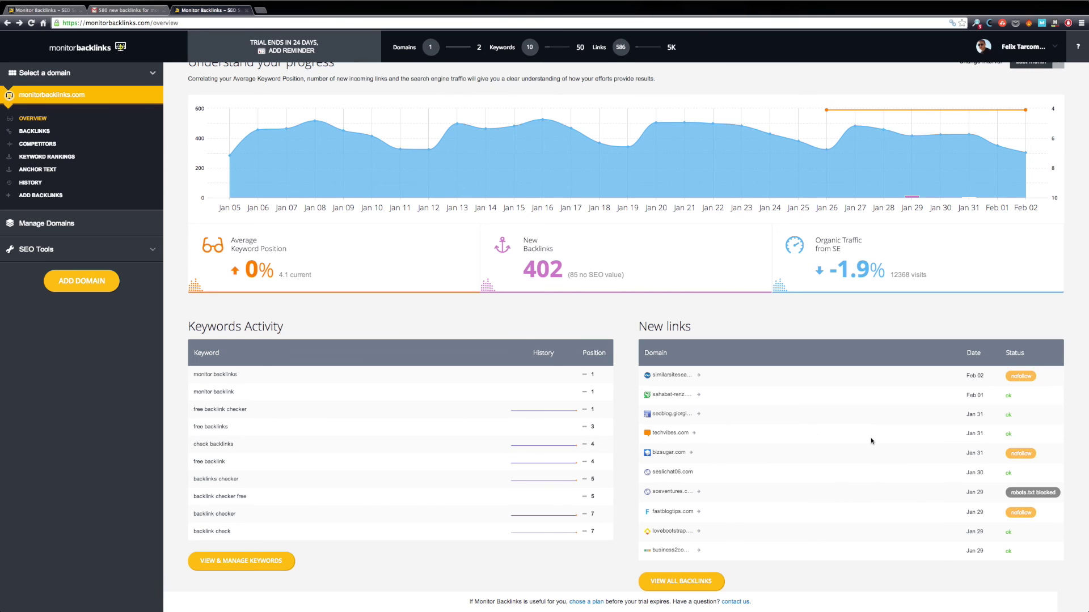
scroll(871, 442, "down", 3)
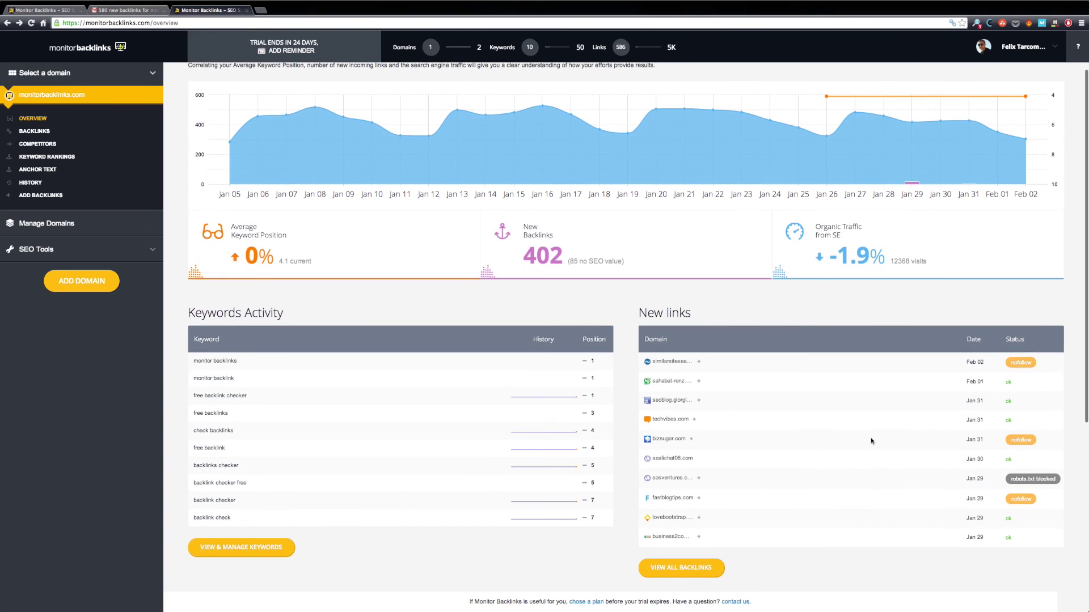
scroll(871, 441, "down", 2)
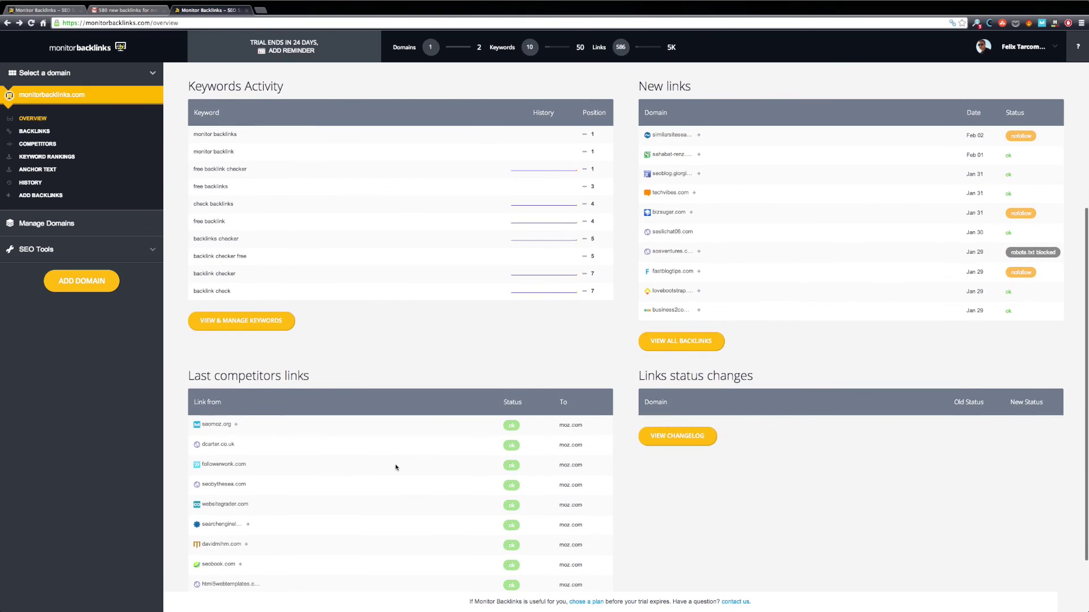
scroll(396, 466, "down", 2)
scroll(397, 463, "down", 1)
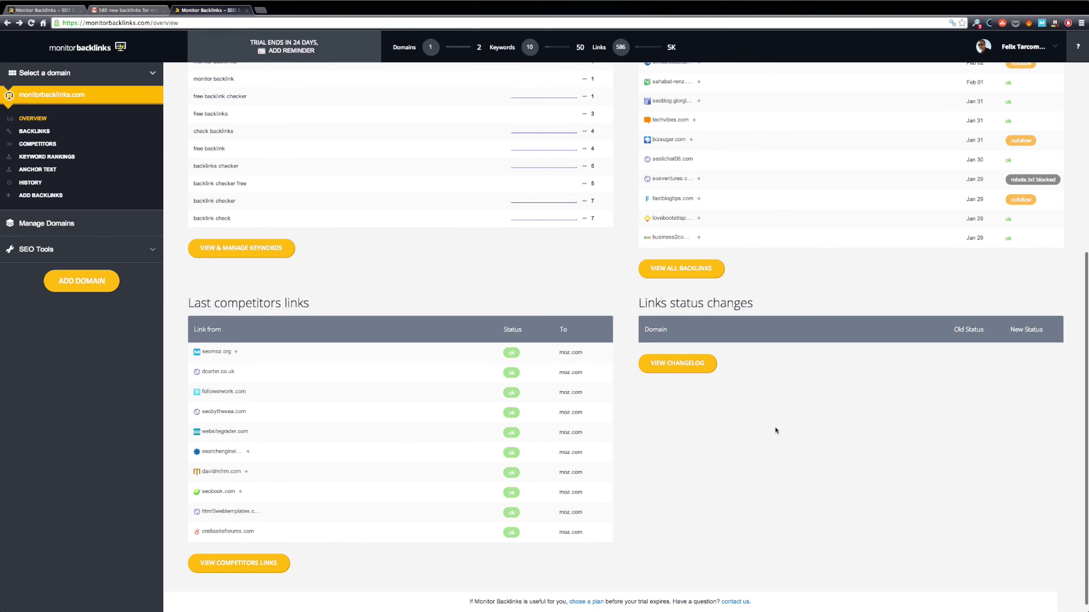
scroll(778, 420, "down", 1)
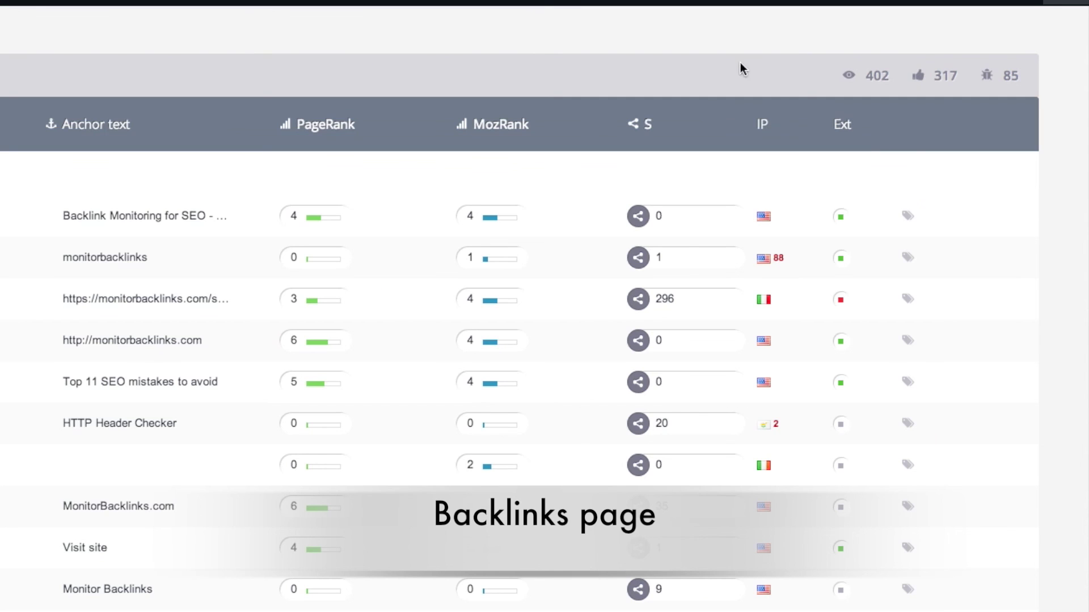
Step: Read the tooltips on the 402, 317 and 85 backlink counts above the Backlinks table
mouse_move(985, 96)
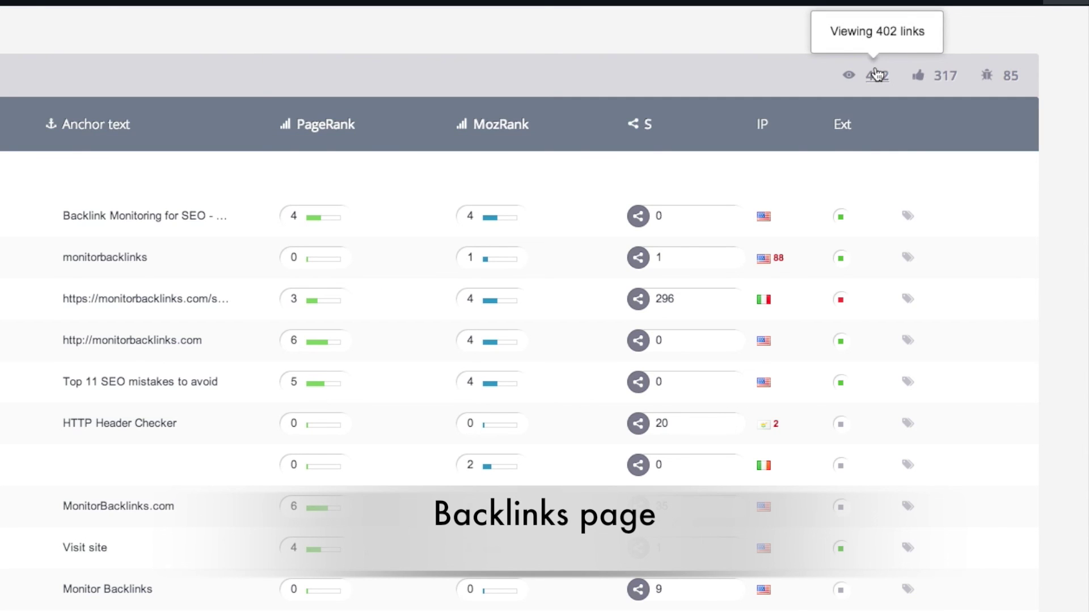
mouse_move(943, 75)
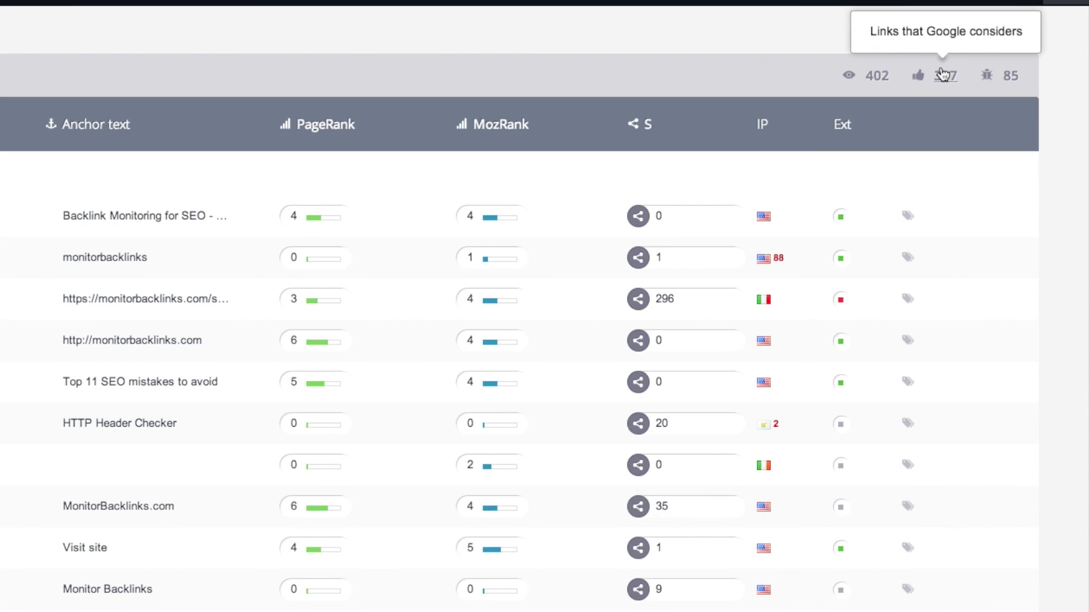
mouse_move(1010, 78)
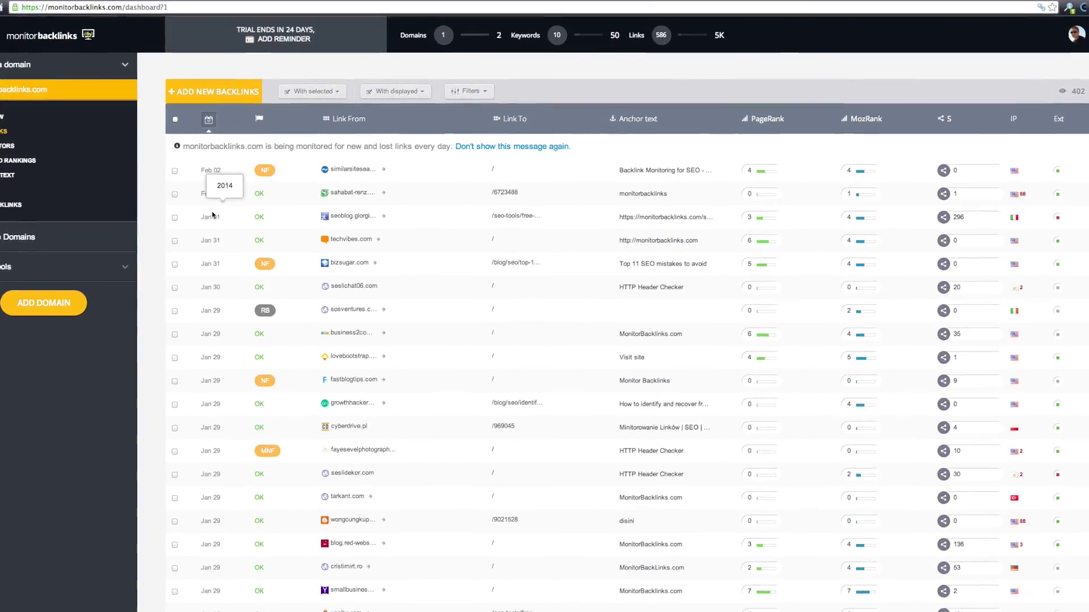
mouse_move(258, 187)
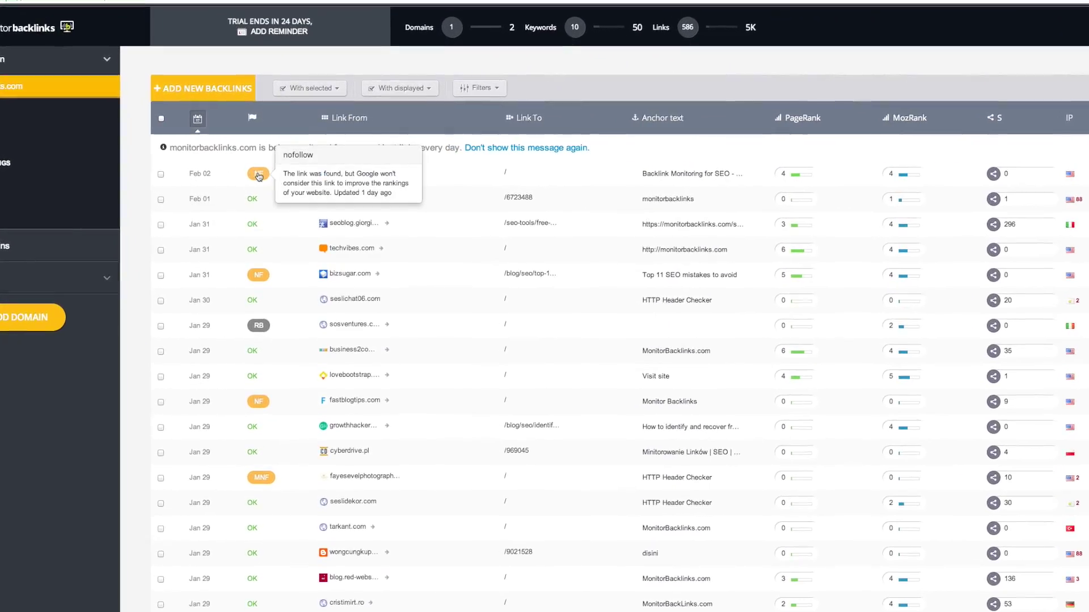
mouse_move(248, 205)
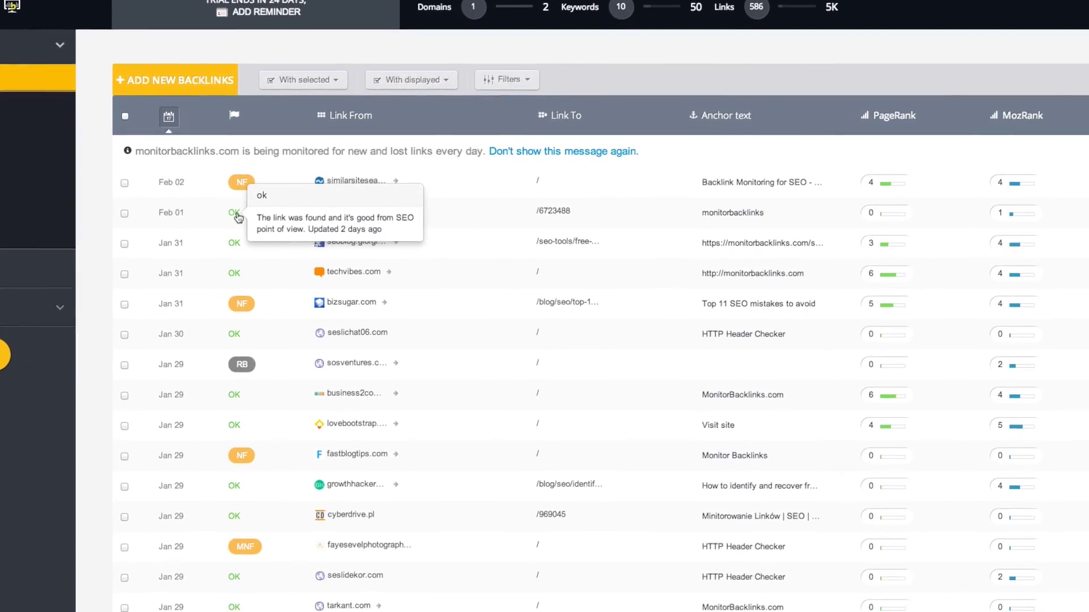
mouse_move(237, 241)
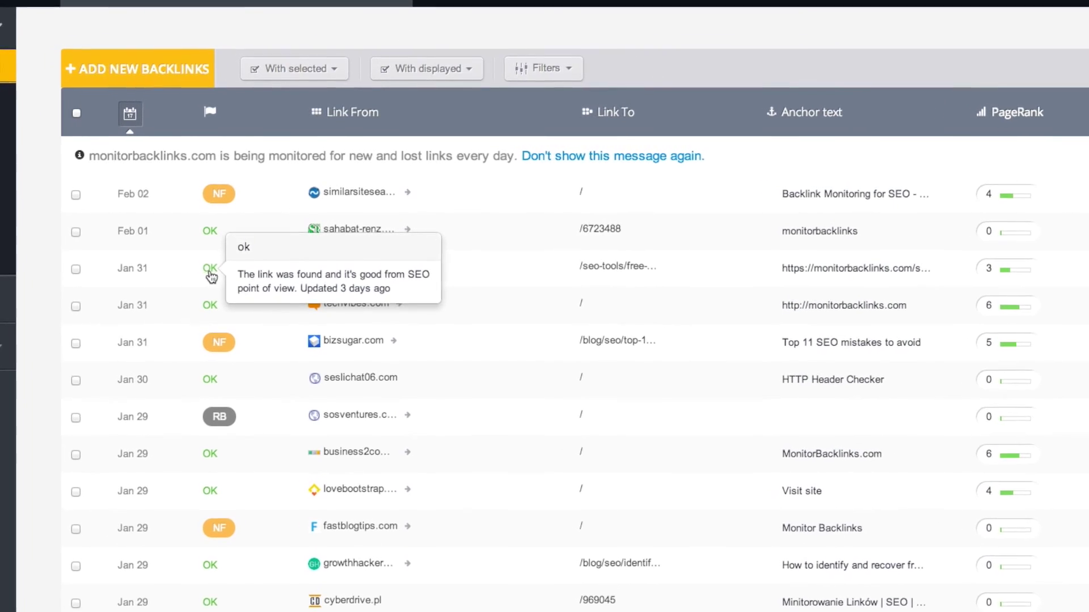
mouse_move(214, 306)
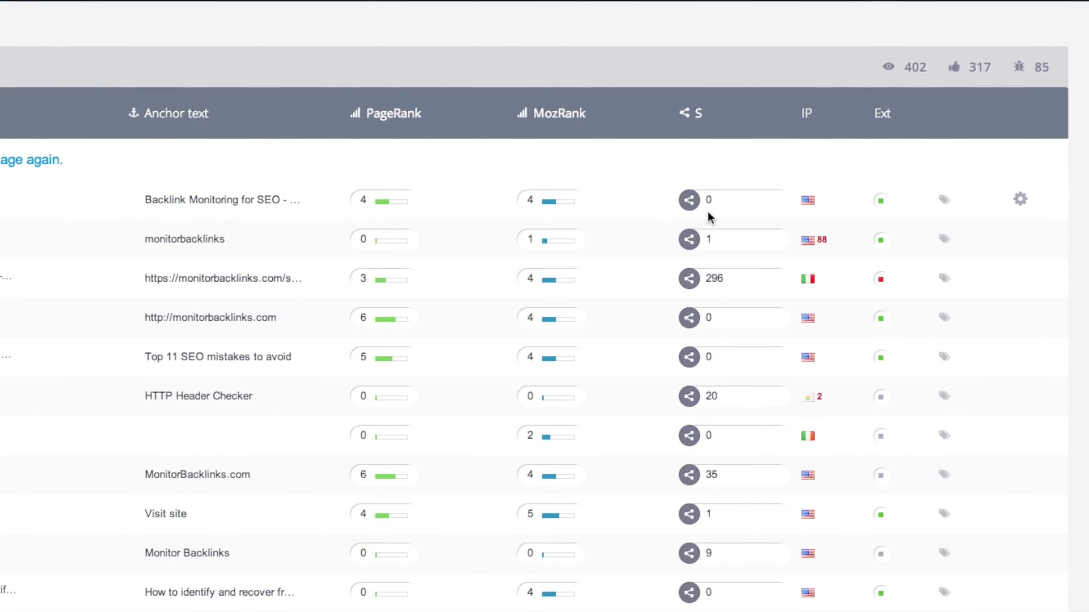
Step: Filter the Backlinks table to links sharing the 74.125.228.XXX Class C IP network
mouse_move(697, 290)
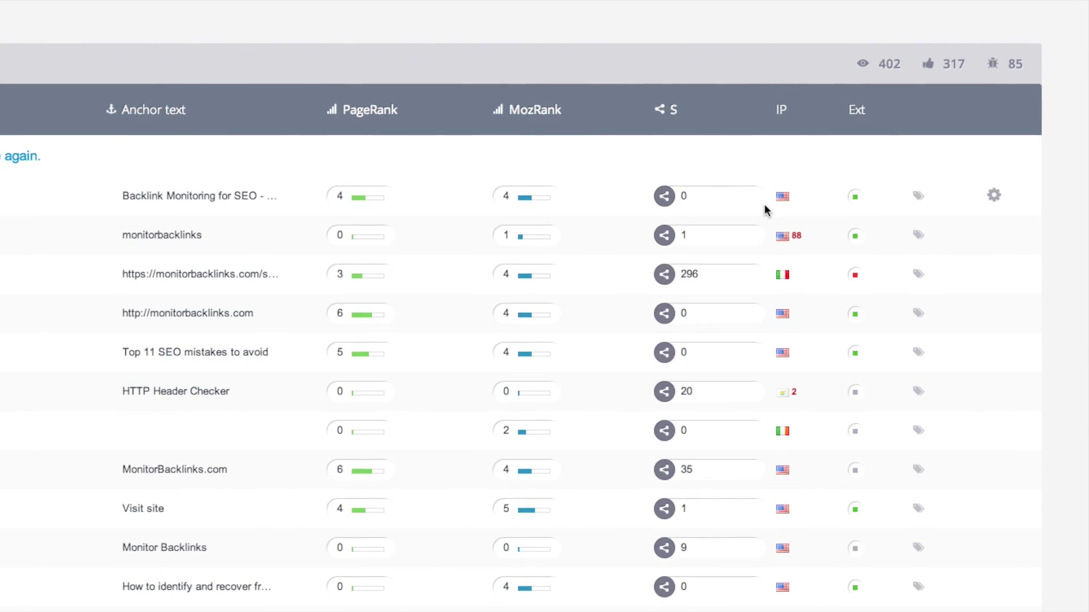
mouse_move(787, 200)
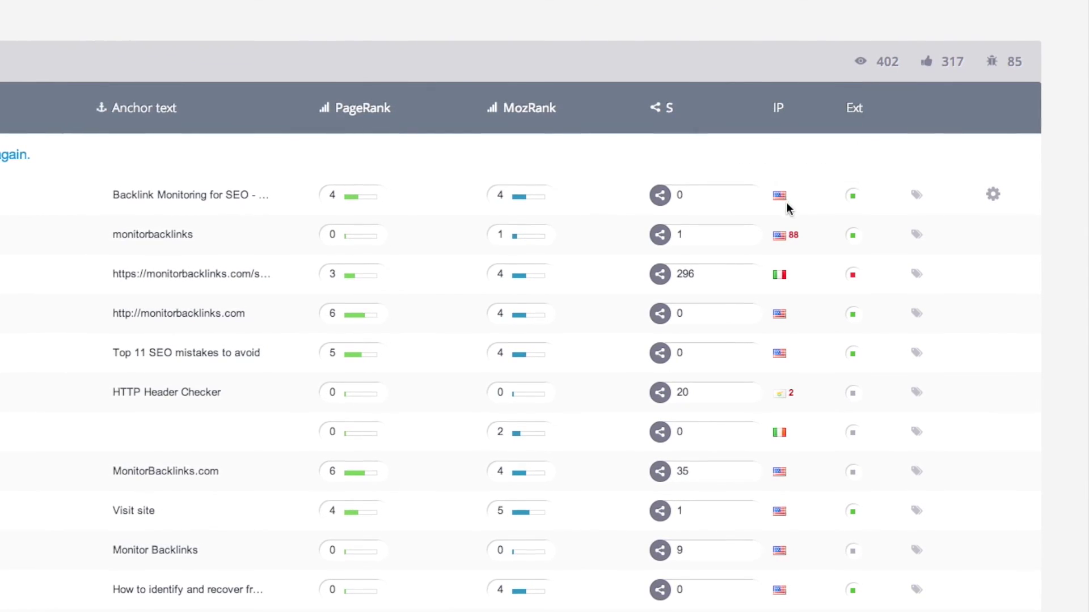
mouse_move(791, 237)
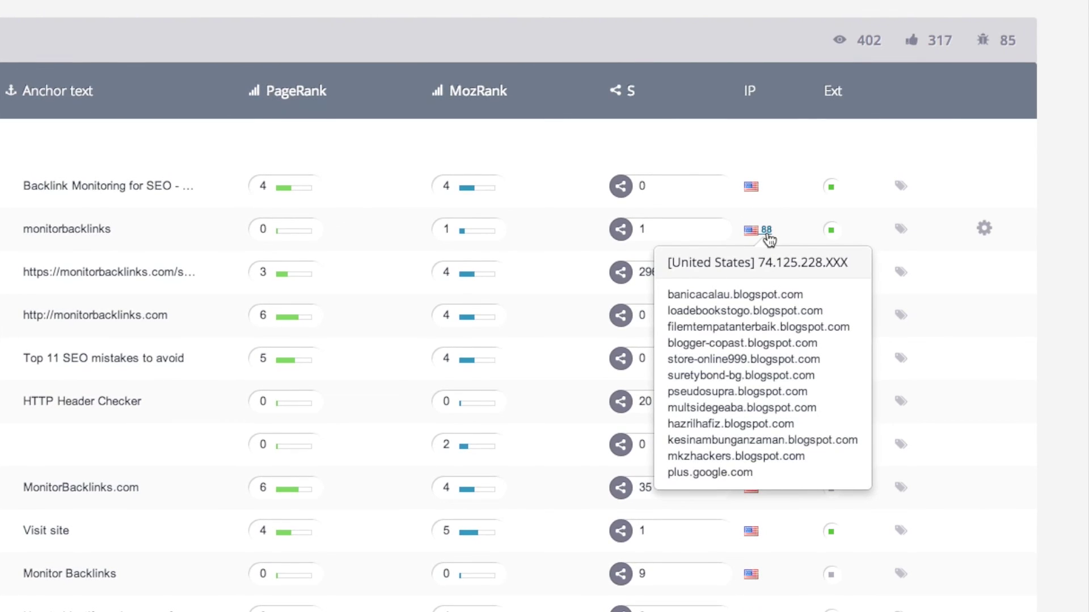
left_click(766, 231)
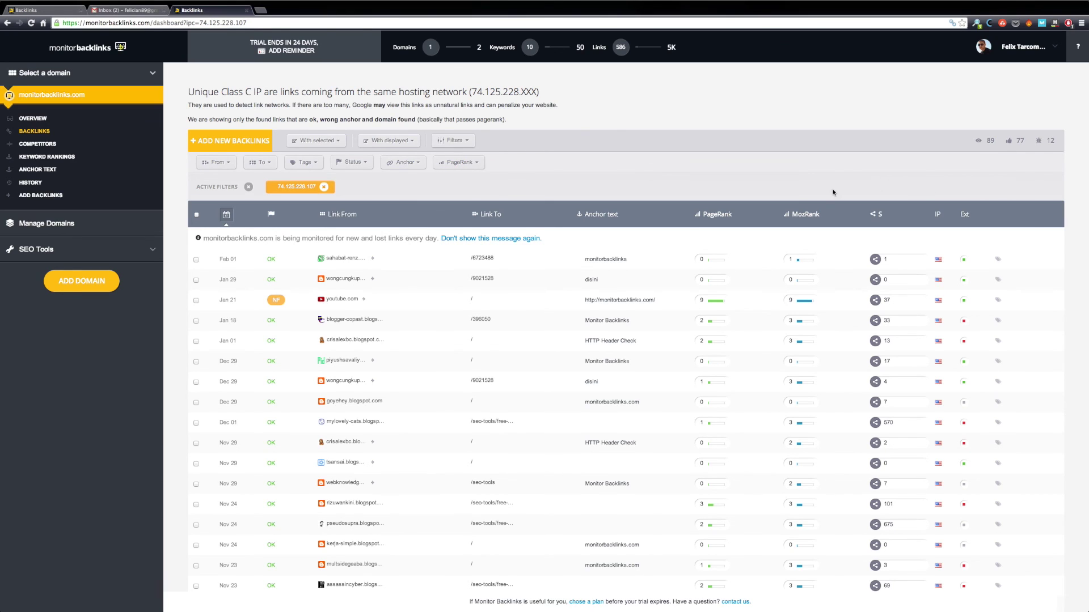
Step: Review the filtered links, then remove the IP filter to list all backlinks again
scroll(833, 193, "down", 2)
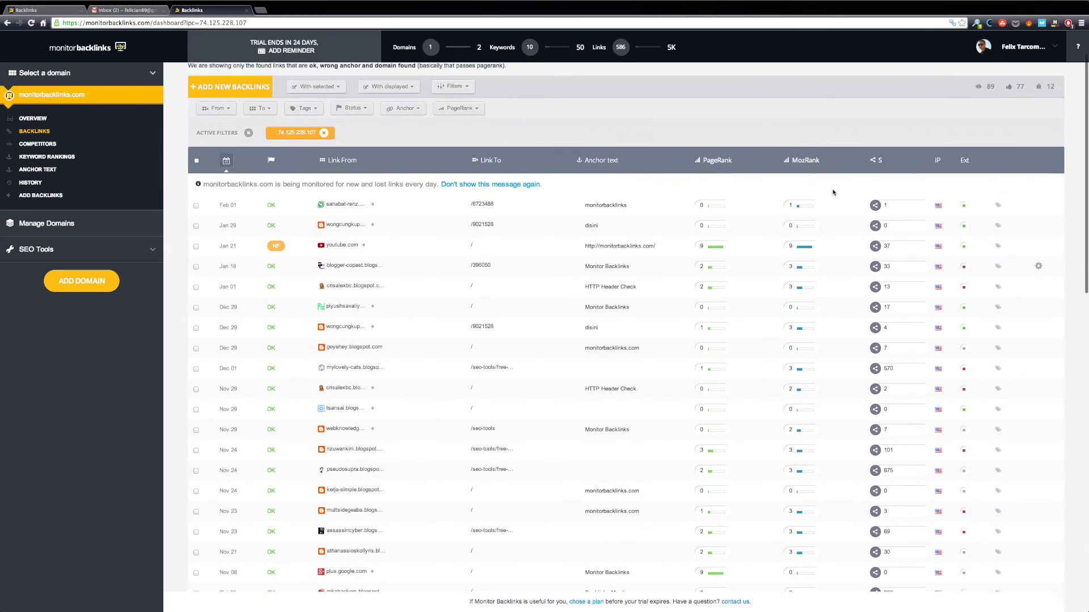
scroll(833, 193, "up", 2)
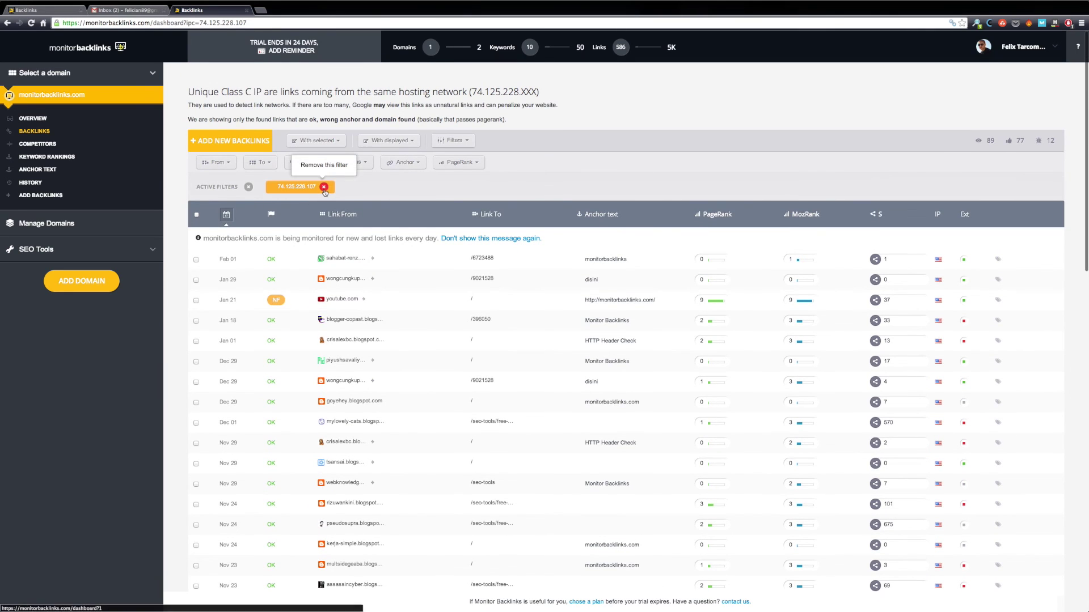
left_click(324, 188)
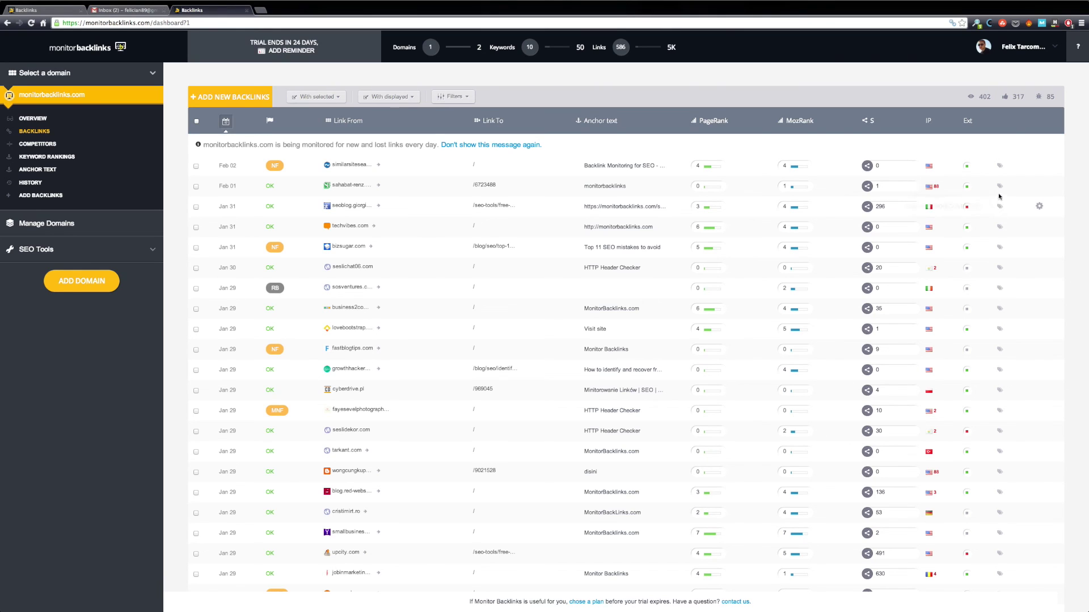
mouse_move(1000, 190)
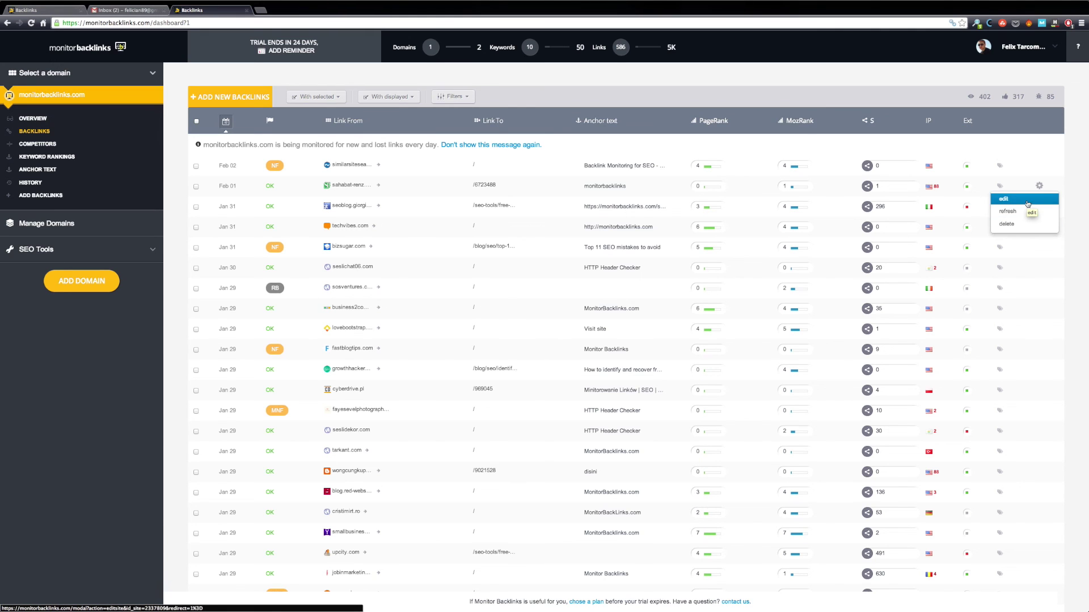
Step: Edit the Feb 01 backlink: add the tag 'Test', set expiry to 12 Feb 2014, and submit
left_click(1028, 203)
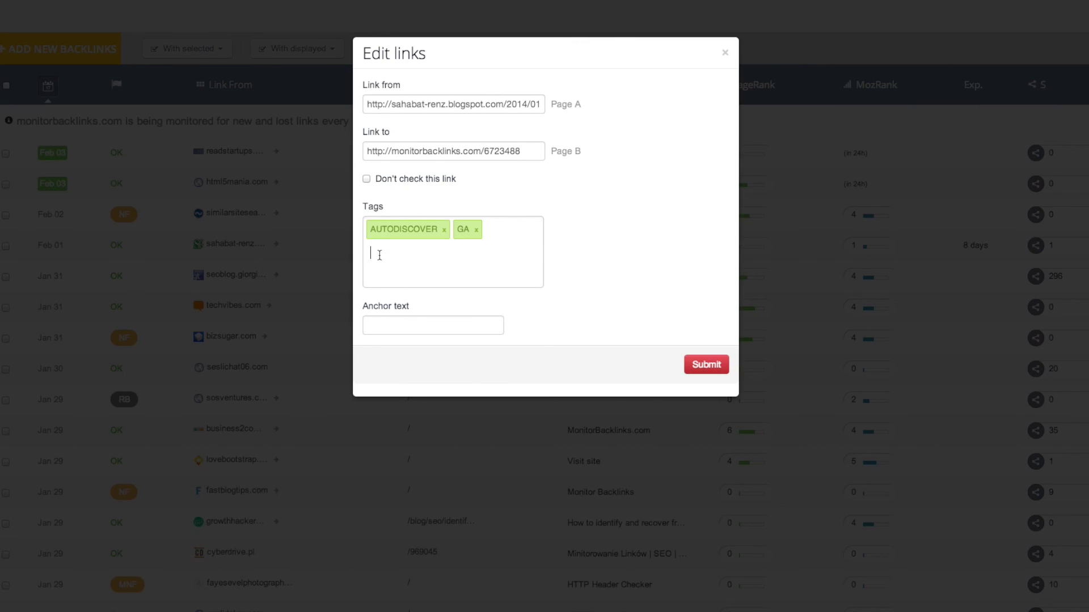
key("Return")
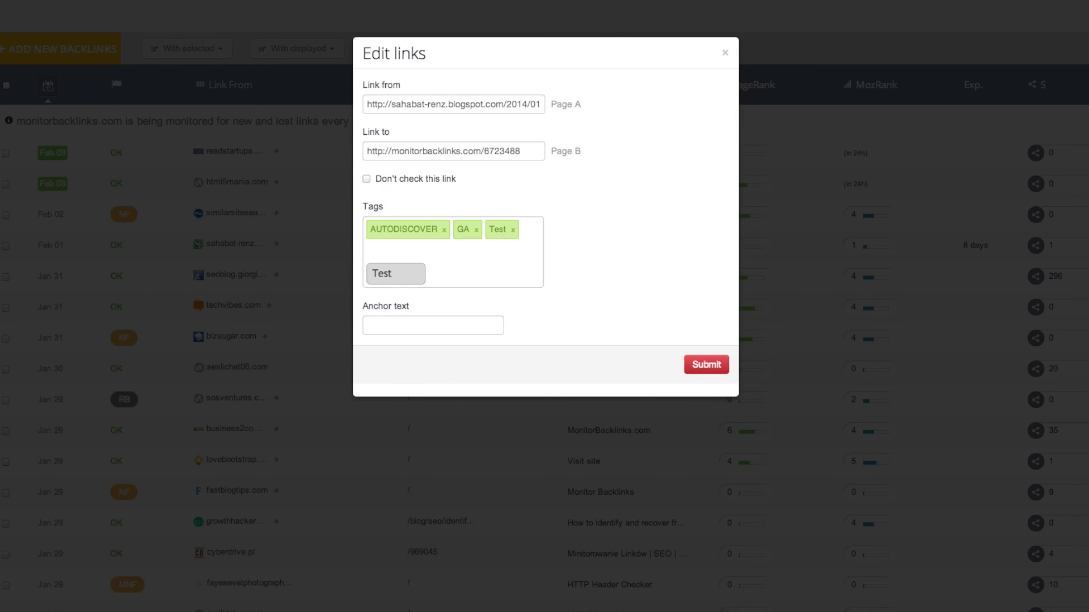
scroll(592, 282, "down", 3)
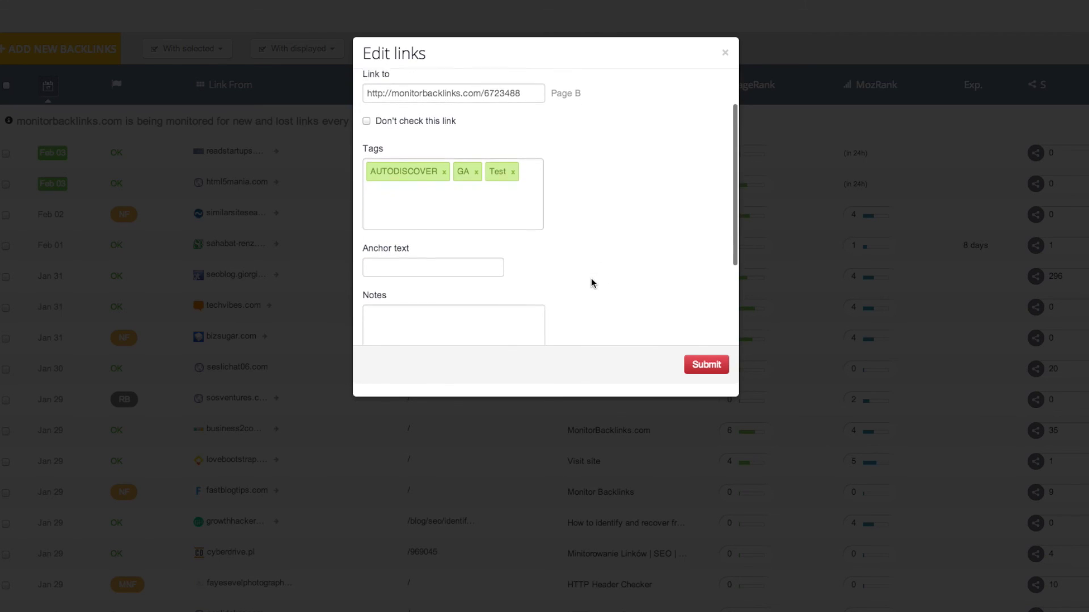
scroll(592, 280, "down", 2)
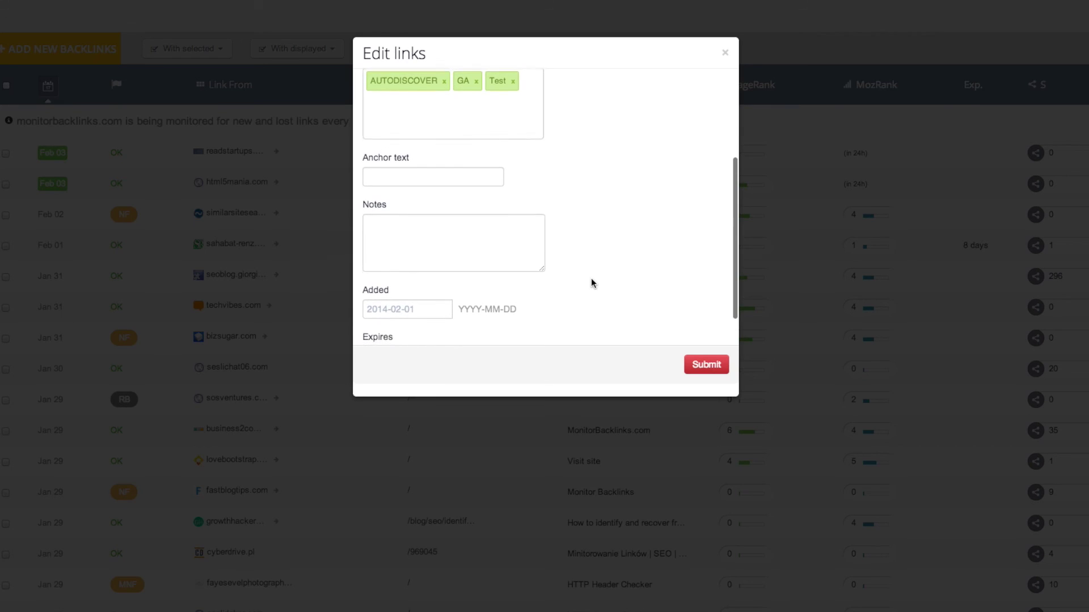
left_click(411, 340)
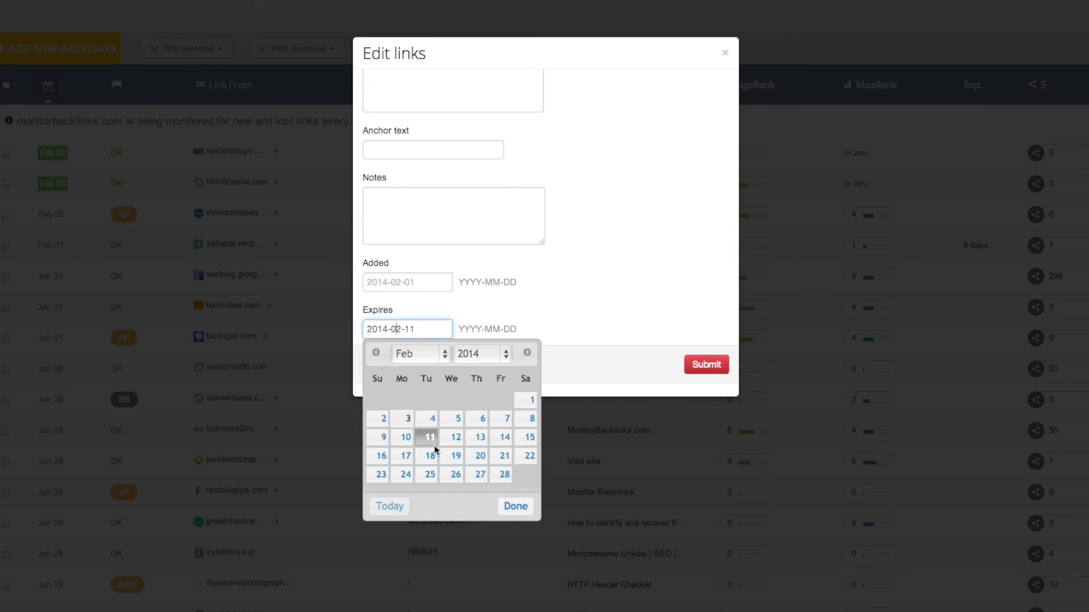
left_click(456, 437)
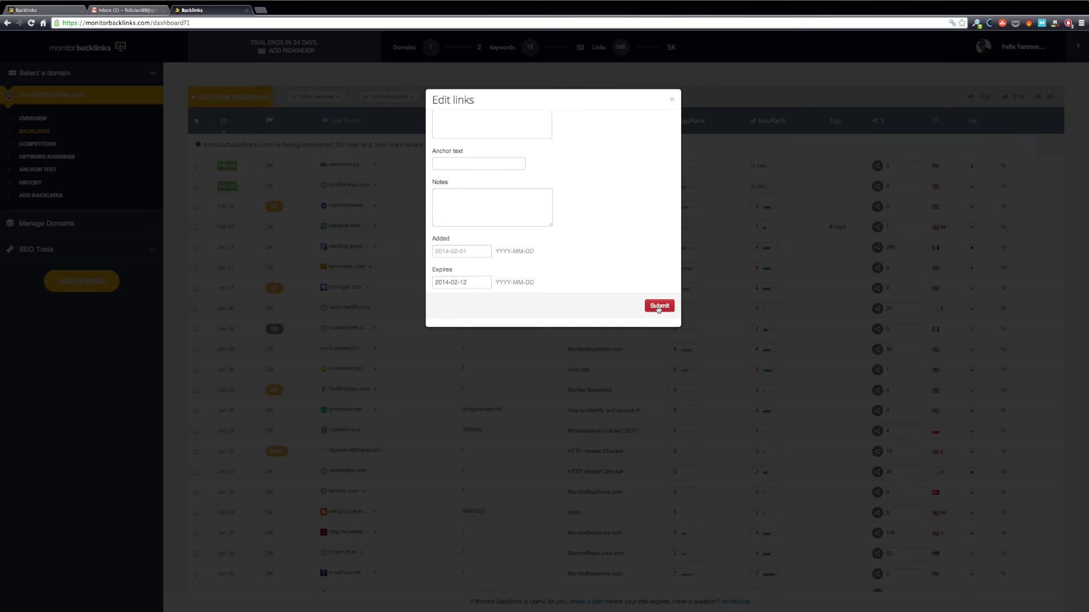
left_click(658, 307)
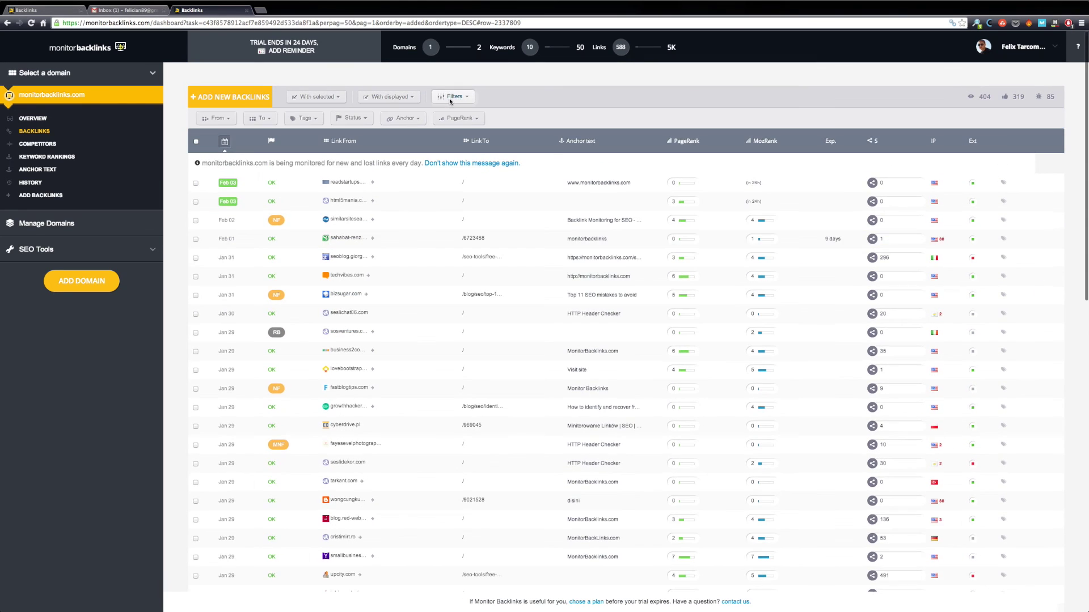
Step: Filter the backlinks by the Test tag and browse the status, anchor text and PageRank filters
left_click(304, 118)
left_click(303, 168)
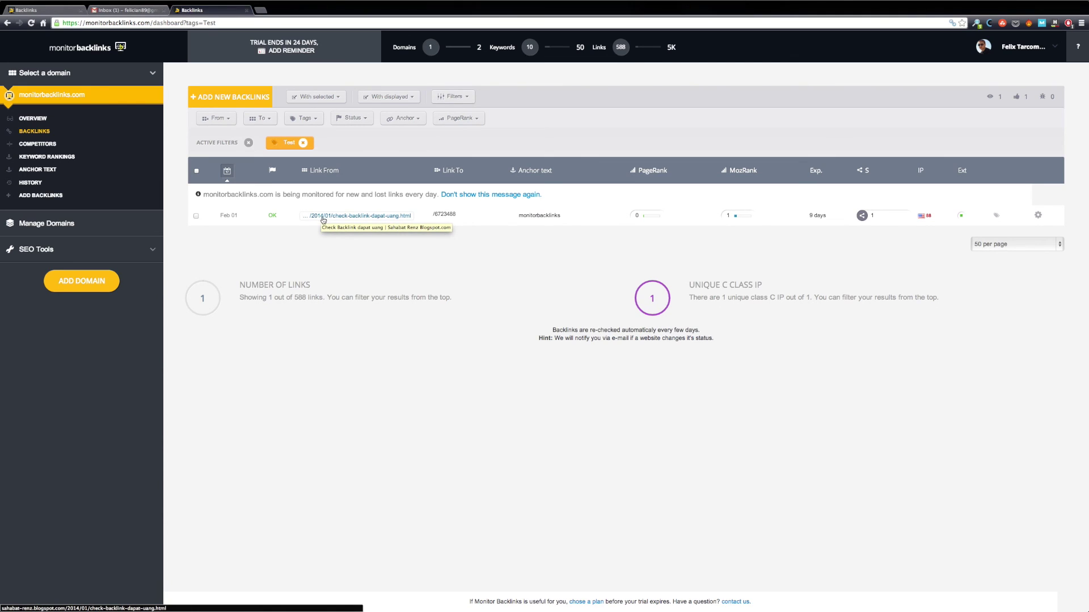
left_click(304, 118)
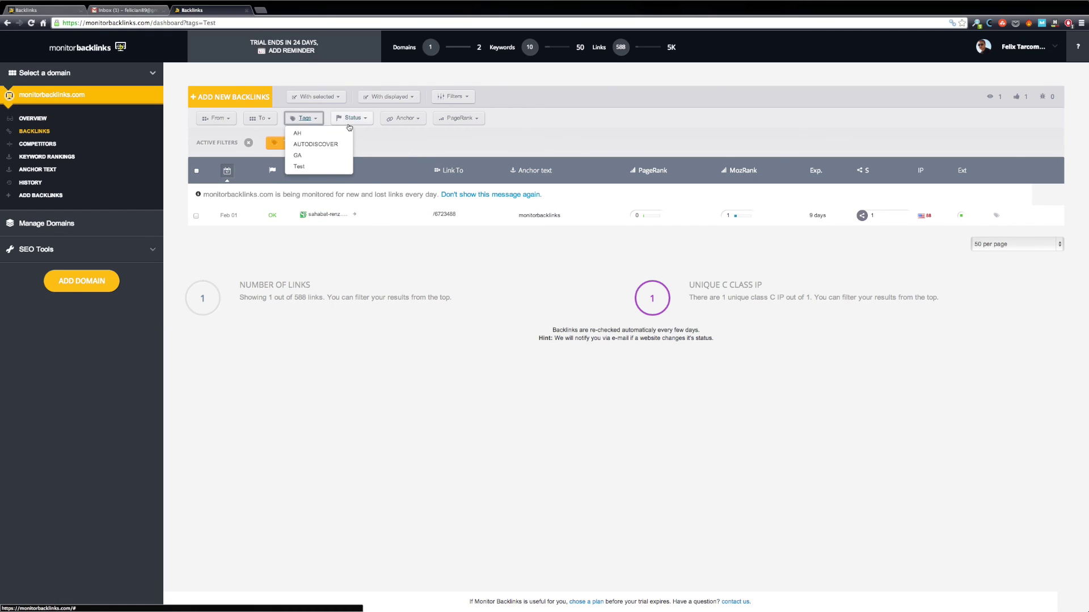
left_click(349, 121)
left_click(405, 120)
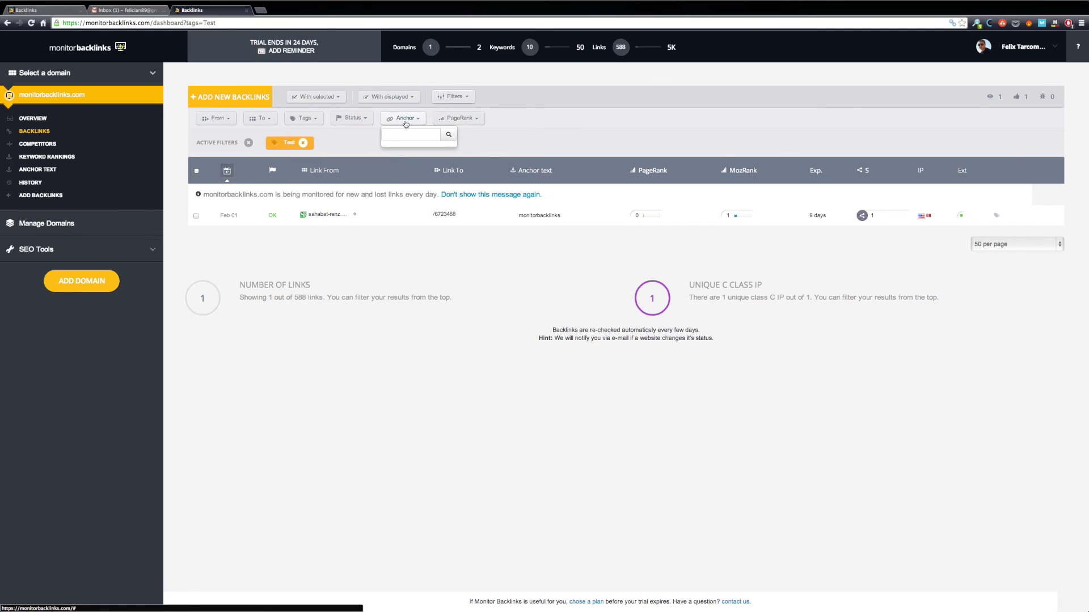
left_click(460, 119)
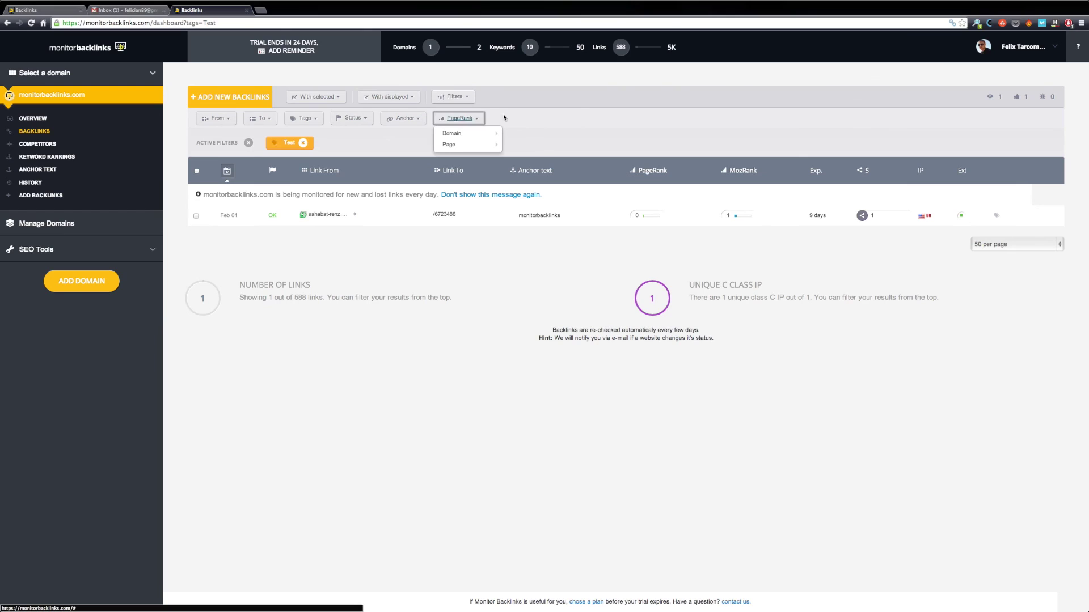
Step: Re-Check the selected backlink from the With selected menu
left_click(315, 97)
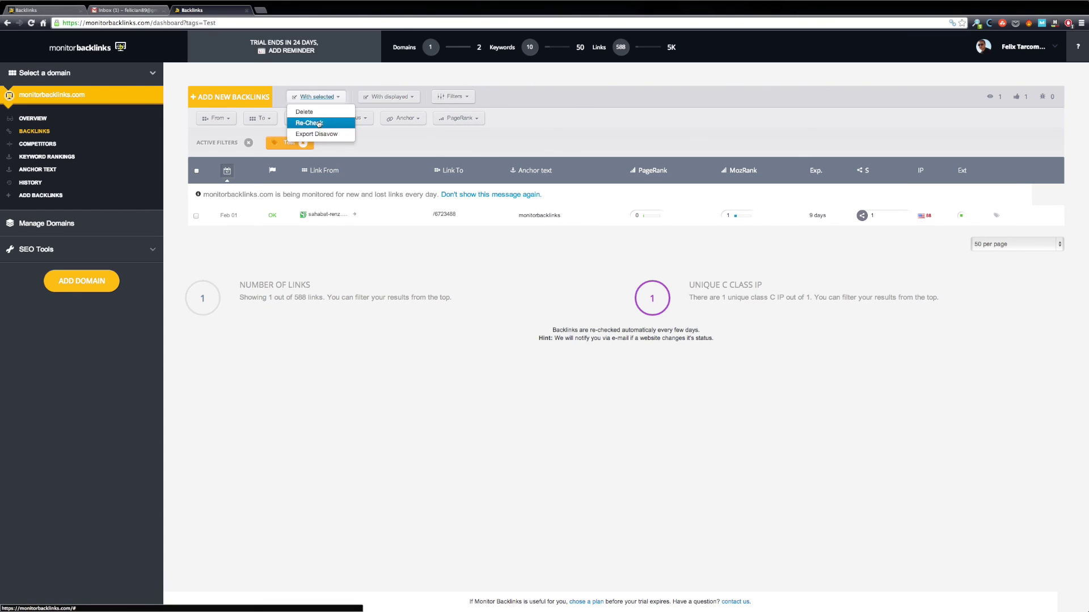
left_click(319, 124)
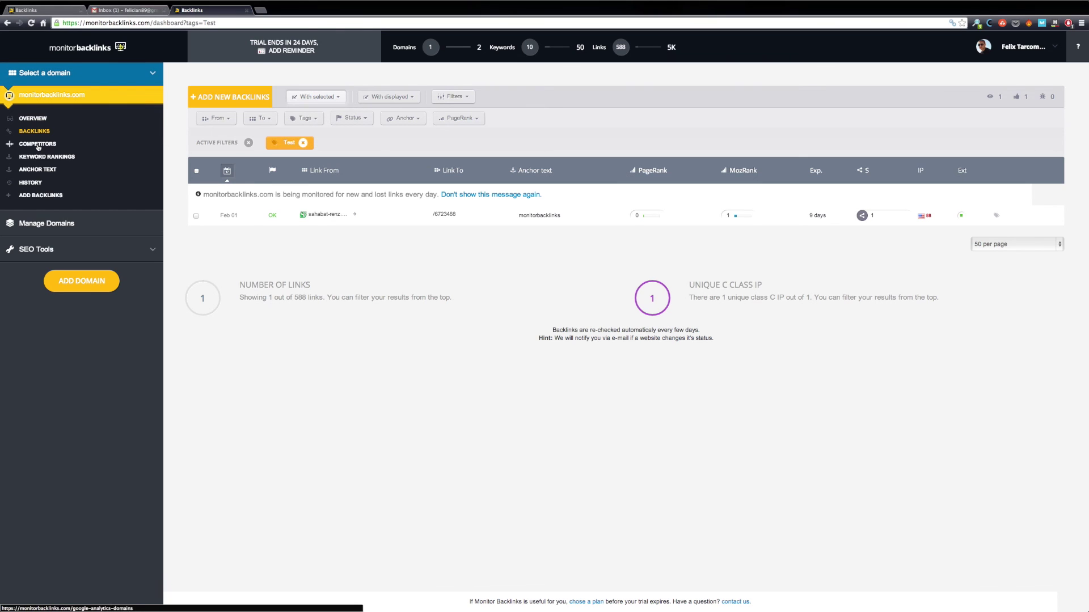
left_click(38, 145)
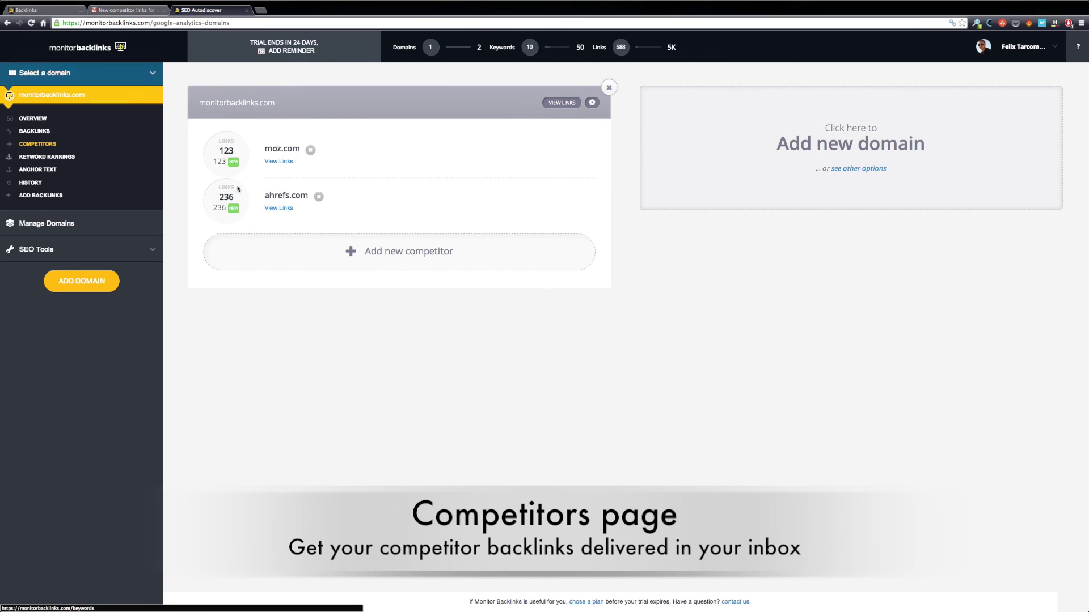
Step: Begin adding a new competitor, cancel it, and open the moz.com competitor-links email in Gmail
left_click(337, 250)
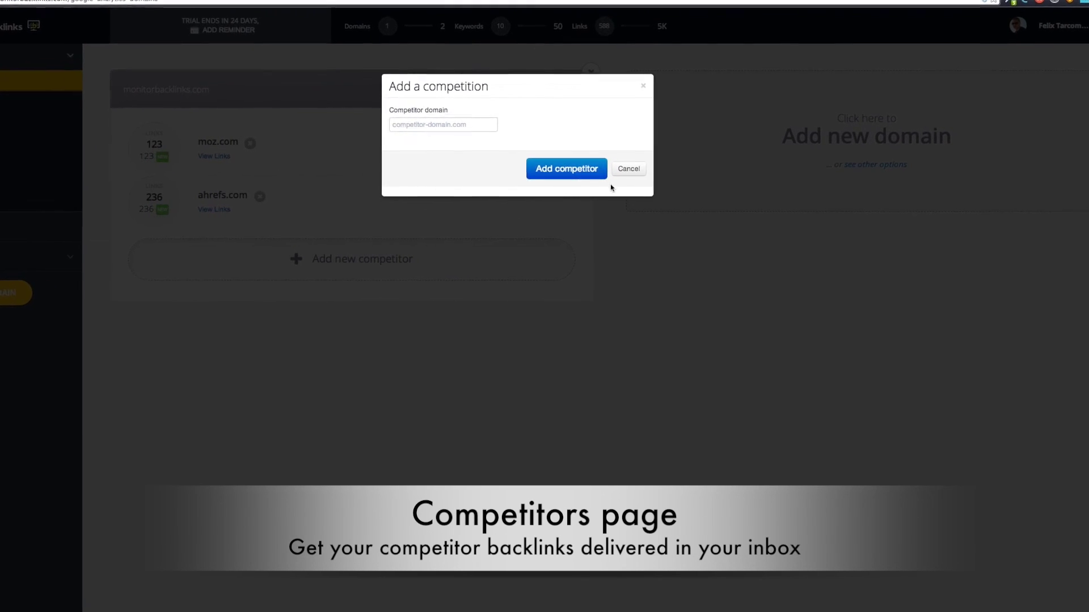
left_click(630, 169)
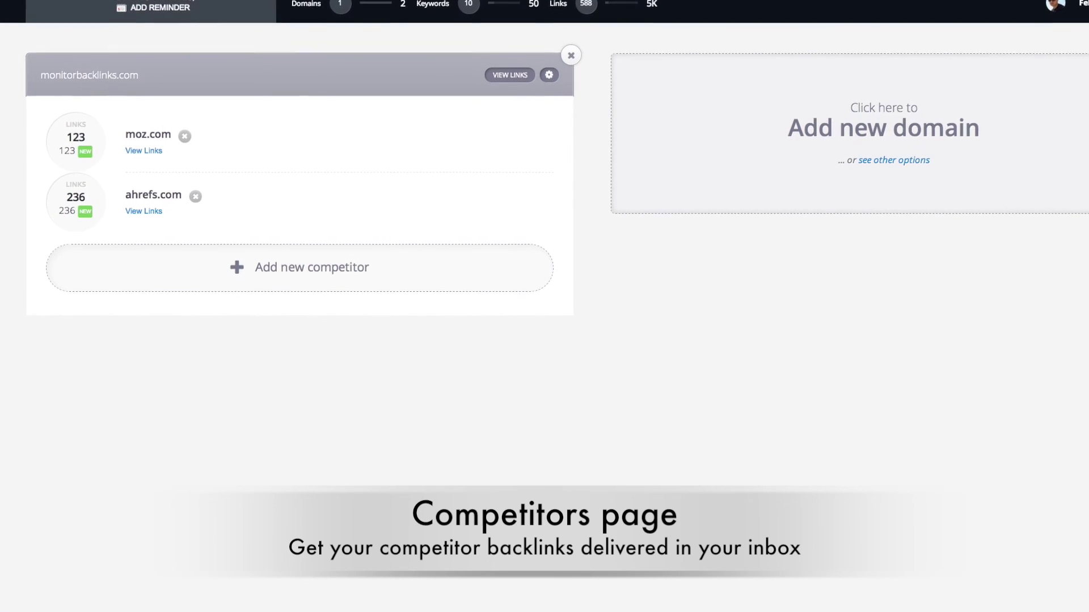
left_click(138, 13)
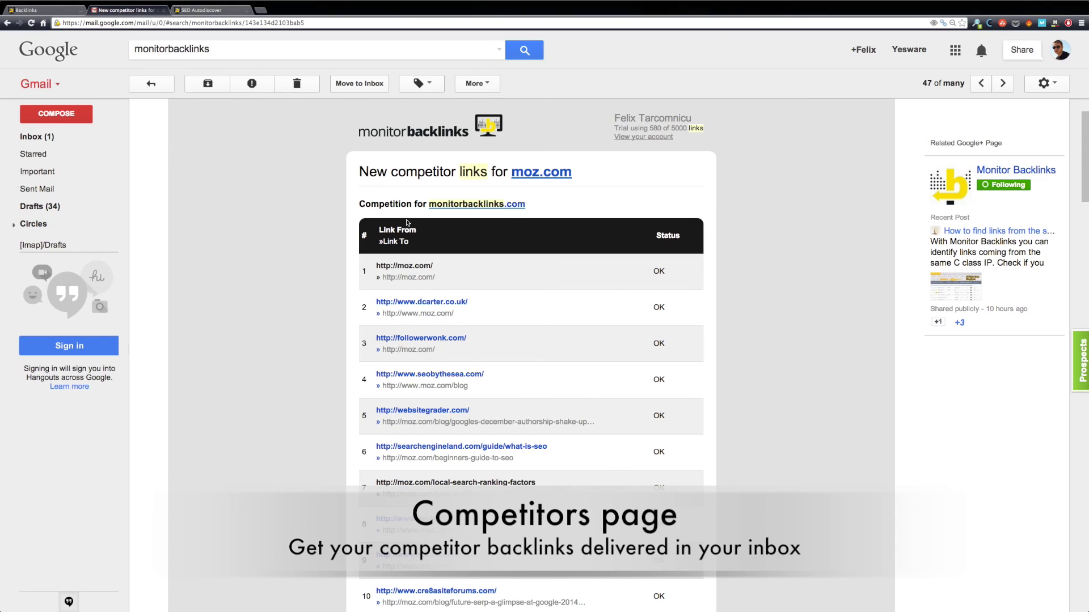
Step: Scroll through the moz.com competitor links table, then return to Monitor Backlinks
scroll(371, 221, "down", 1)
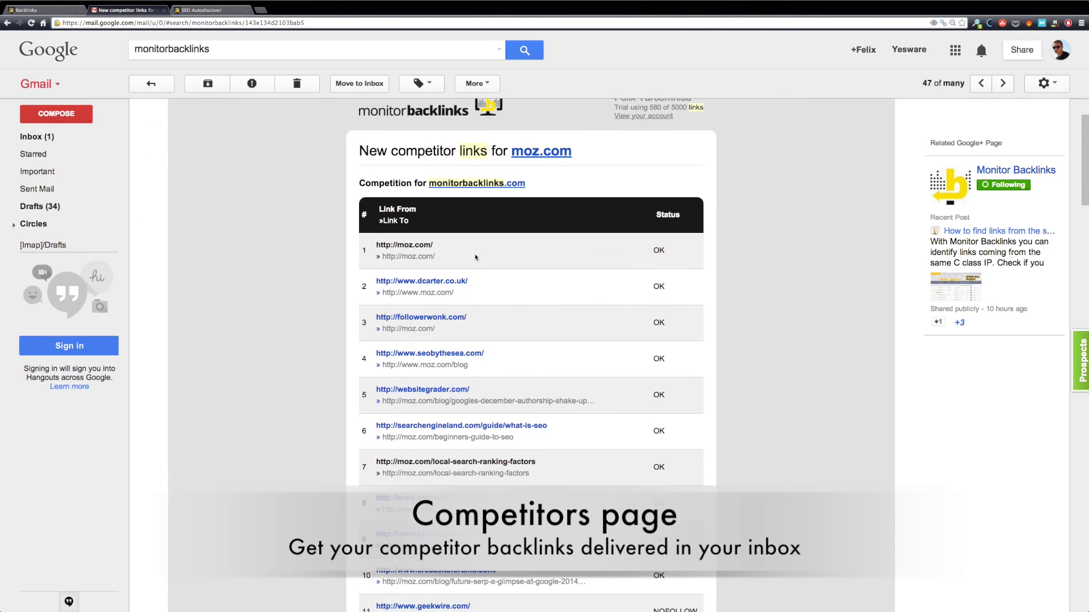
scroll(475, 258, "down", 2)
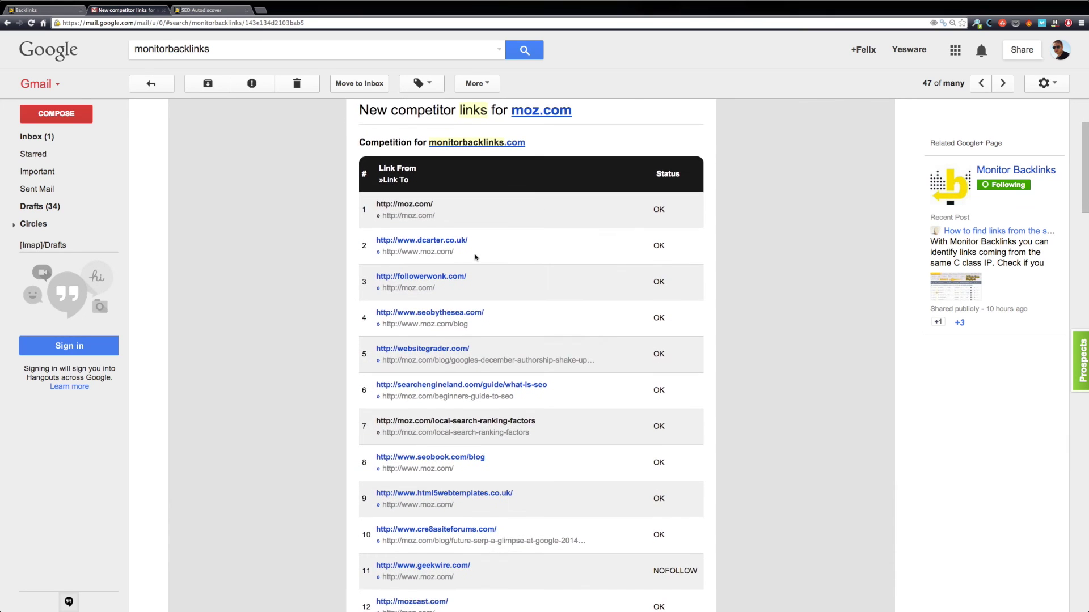
scroll(475, 258, "down", 4)
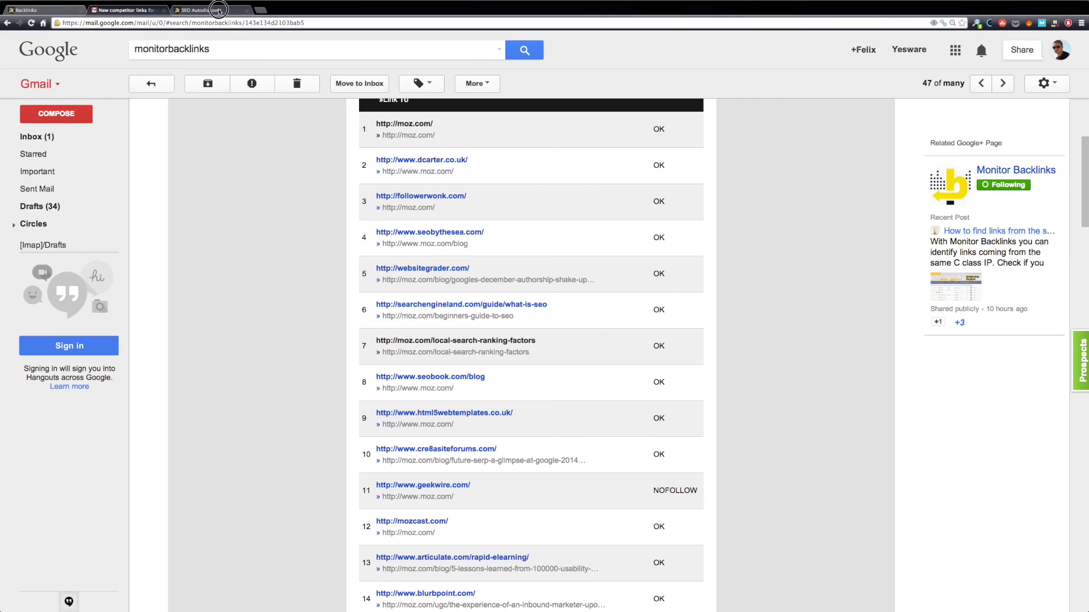
left_click(218, 10)
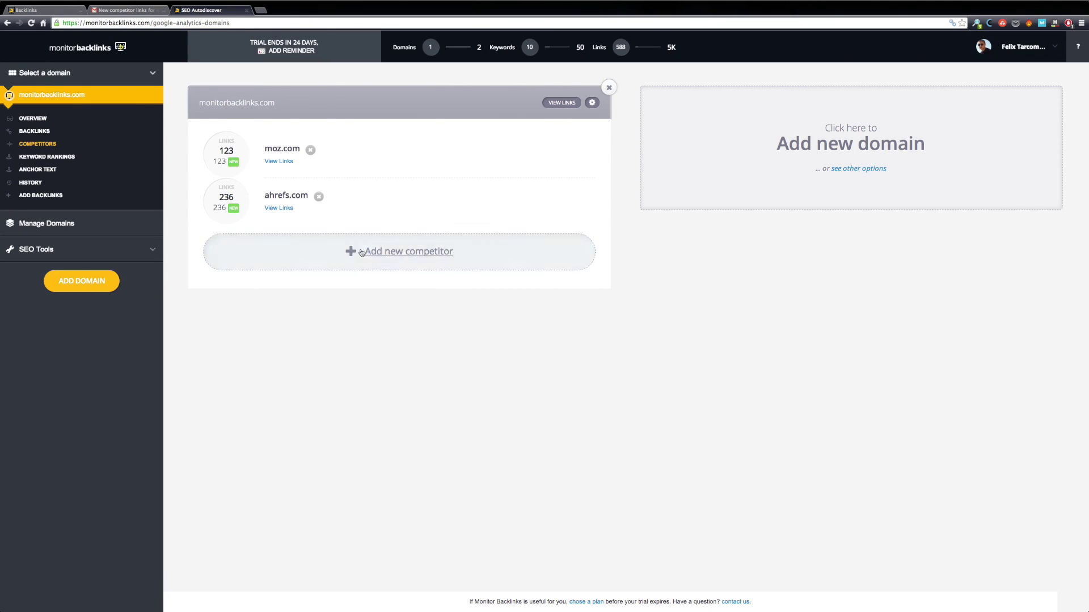
left_click(283, 210)
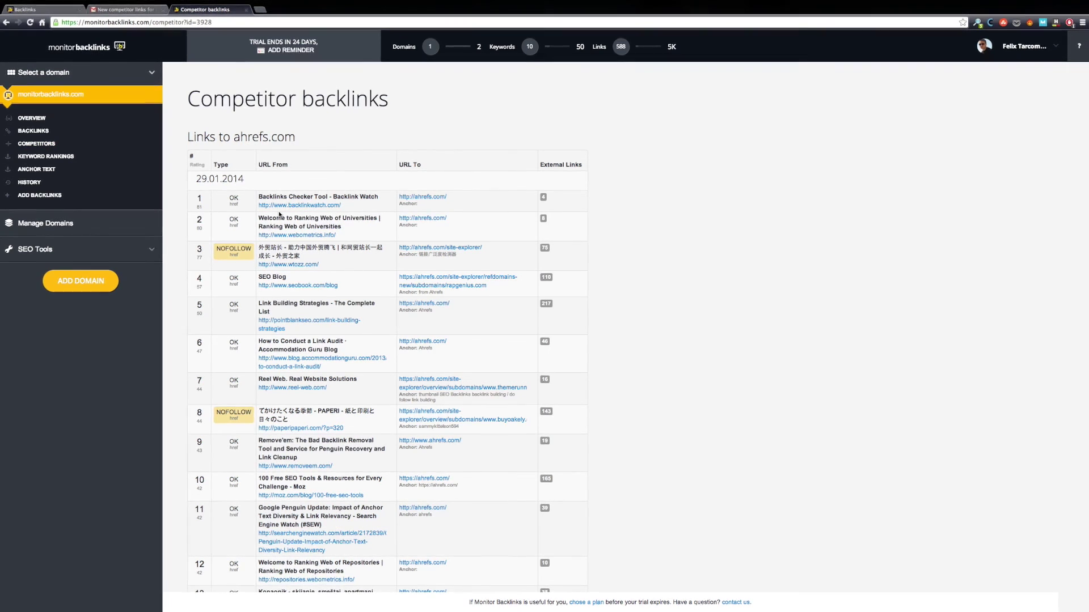
scroll(281, 215, "down", 2)
scroll(273, 211, "down", 5)
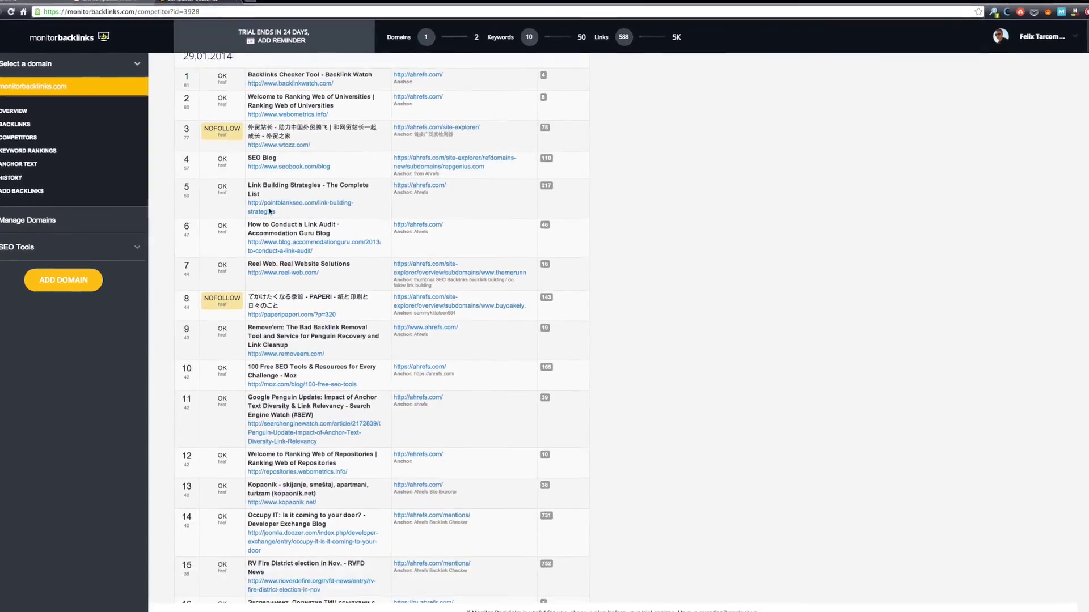
scroll(337, 238, "down", 2)
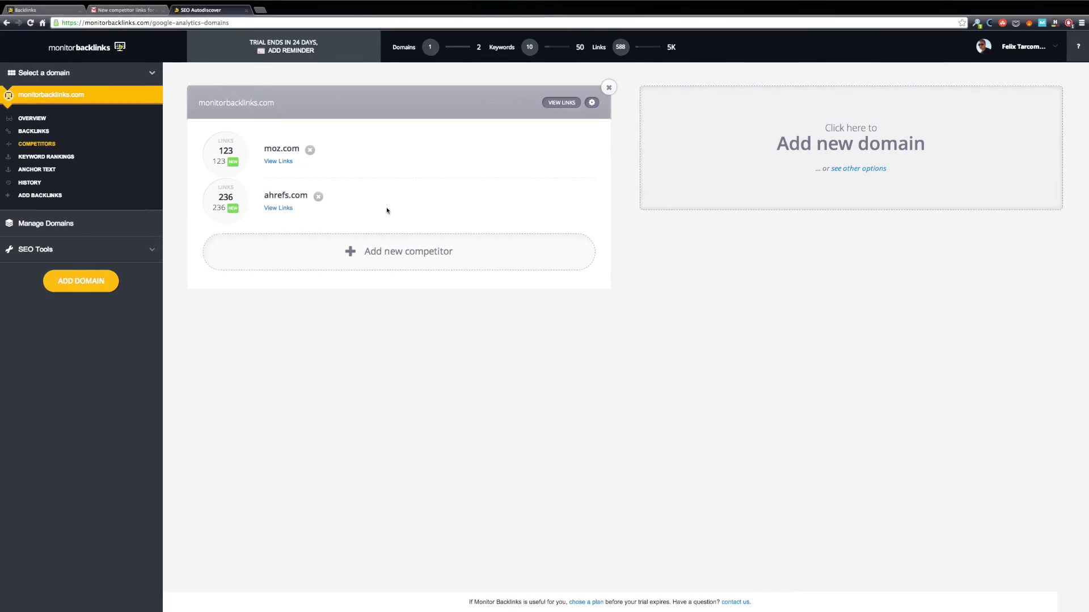
left_click(307, 199)
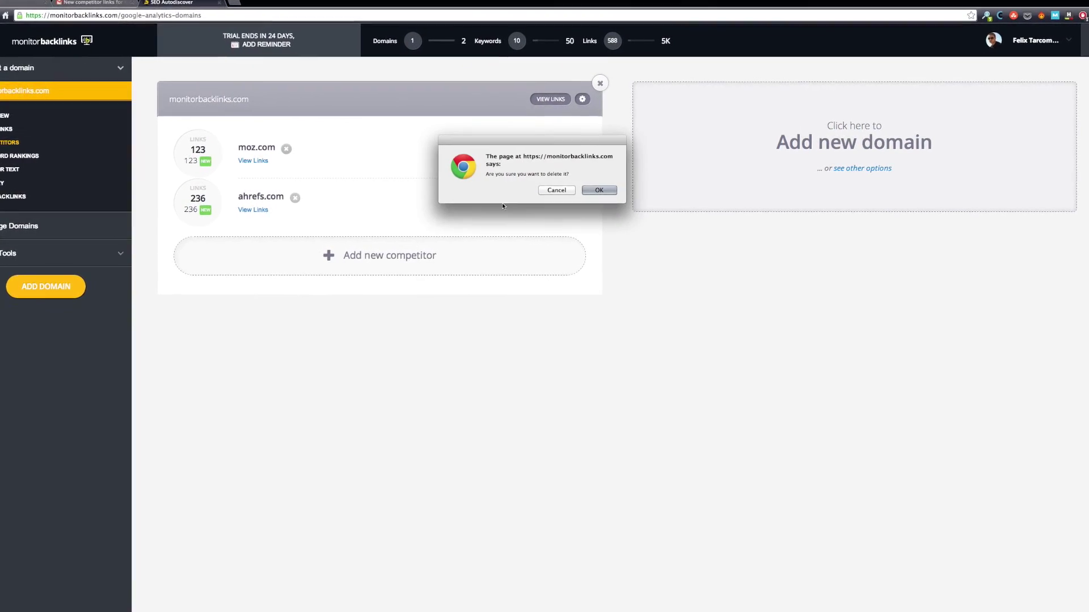
left_click(549, 193)
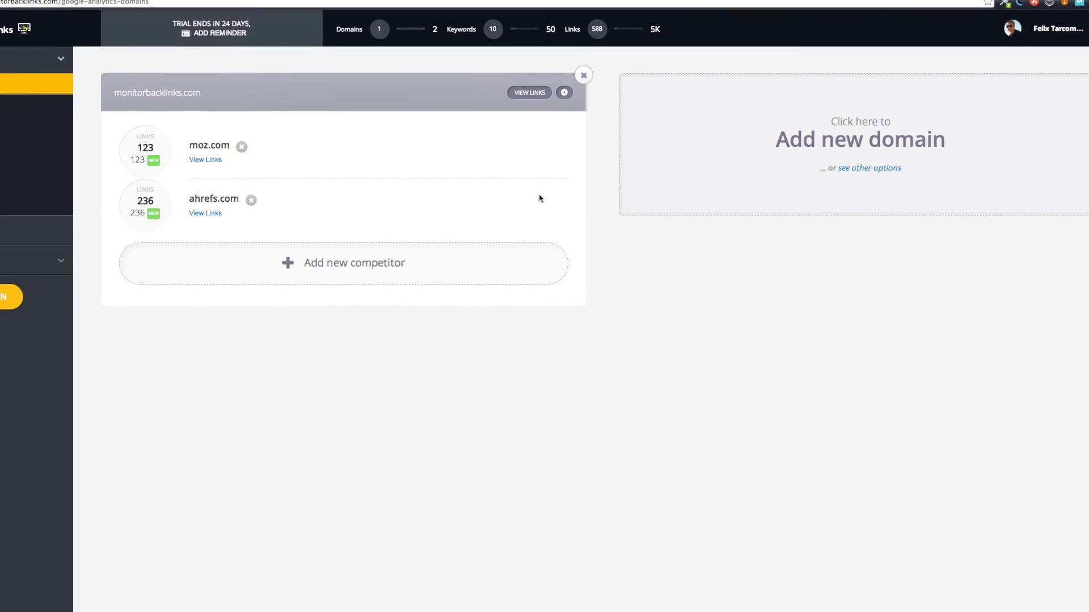
left_click(568, 70)
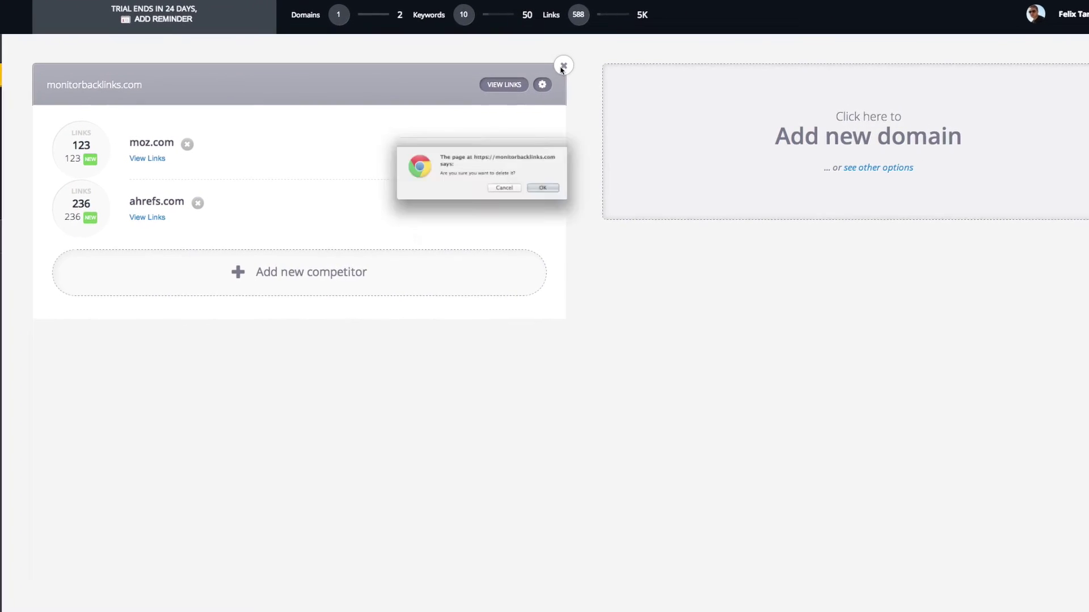
left_click(487, 196)
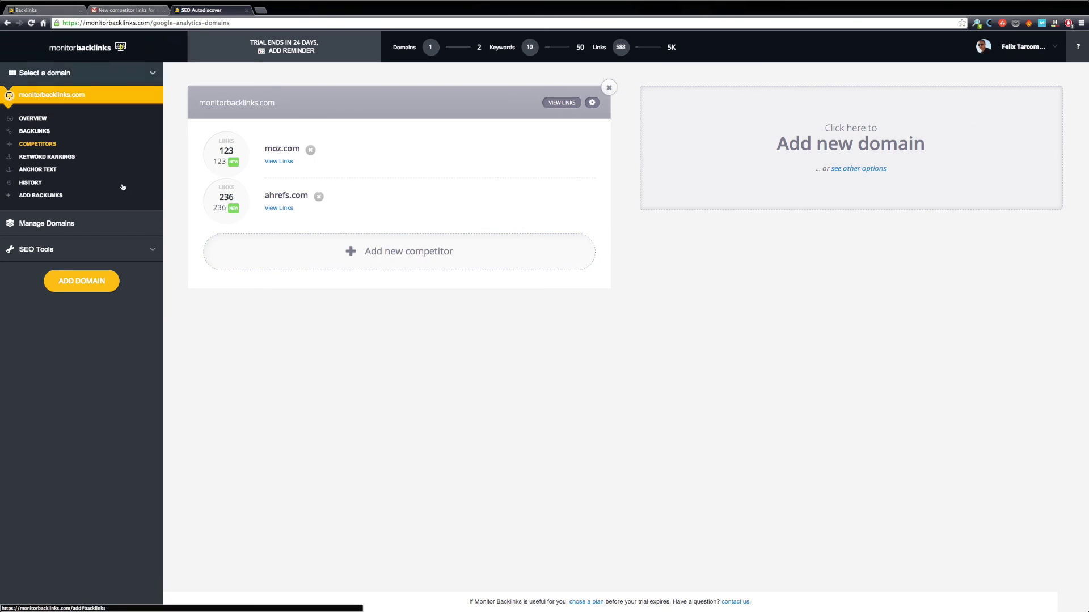
left_click(51, 157)
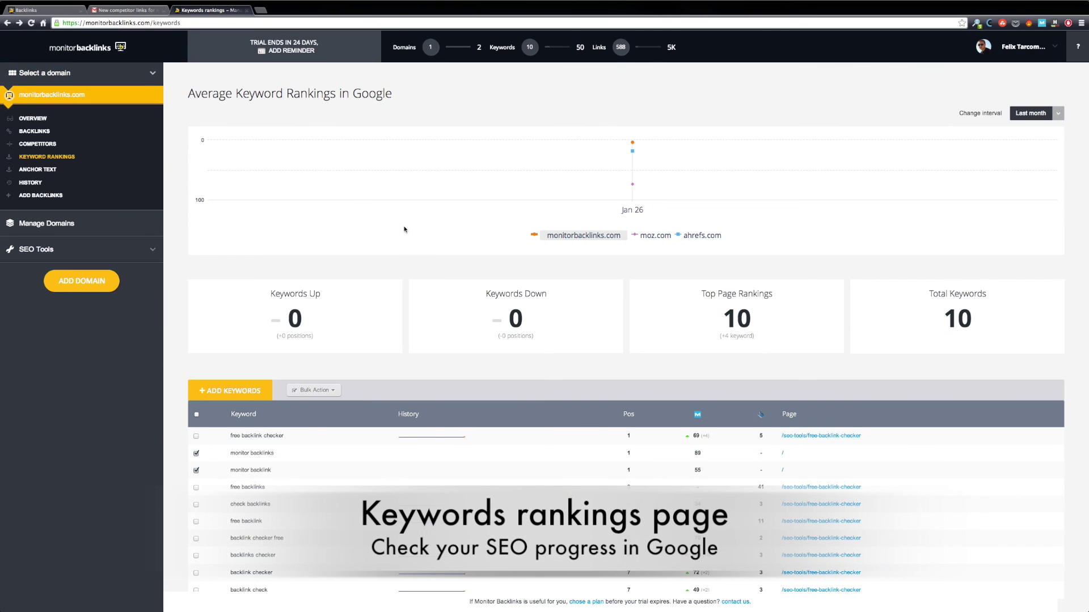
Step: Browse the keyword rankings and open the Add Keywords form to start entering keywords
scroll(407, 307, "down", 2)
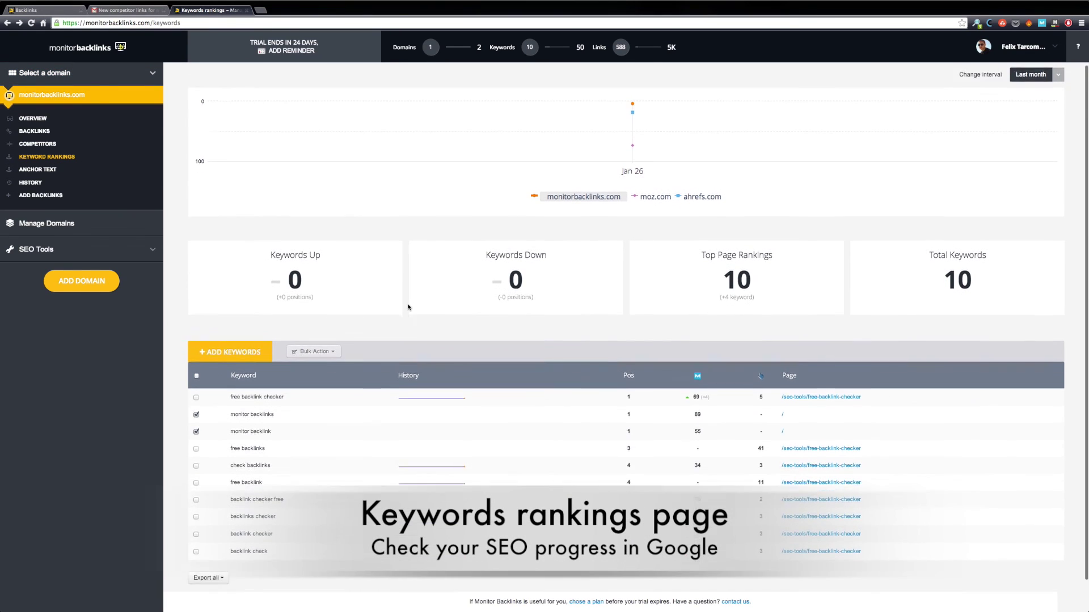
scroll(409, 309, "down", 1)
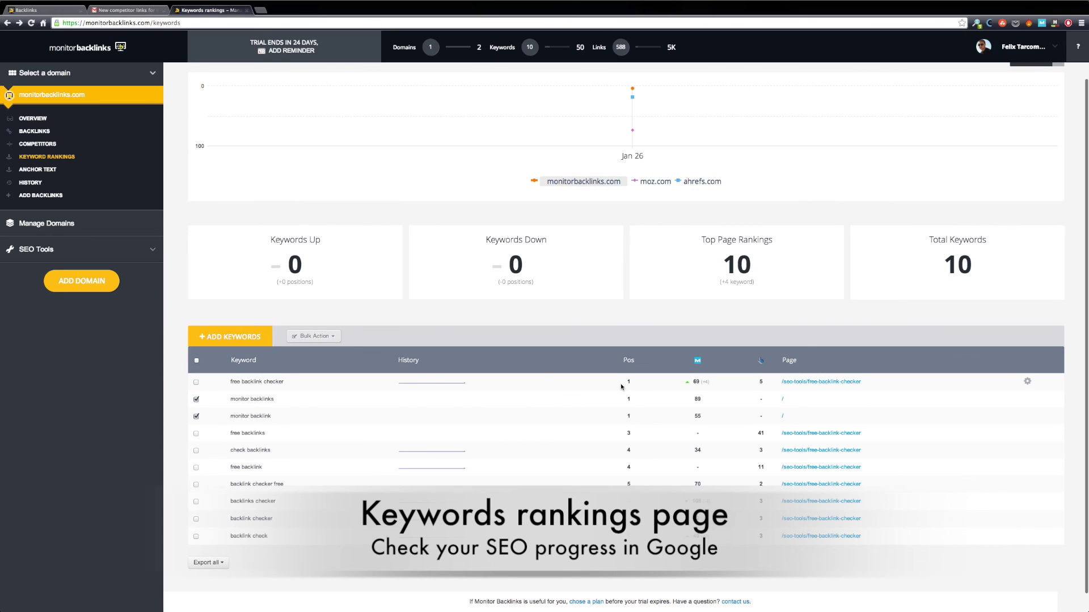
double_click(698, 382)
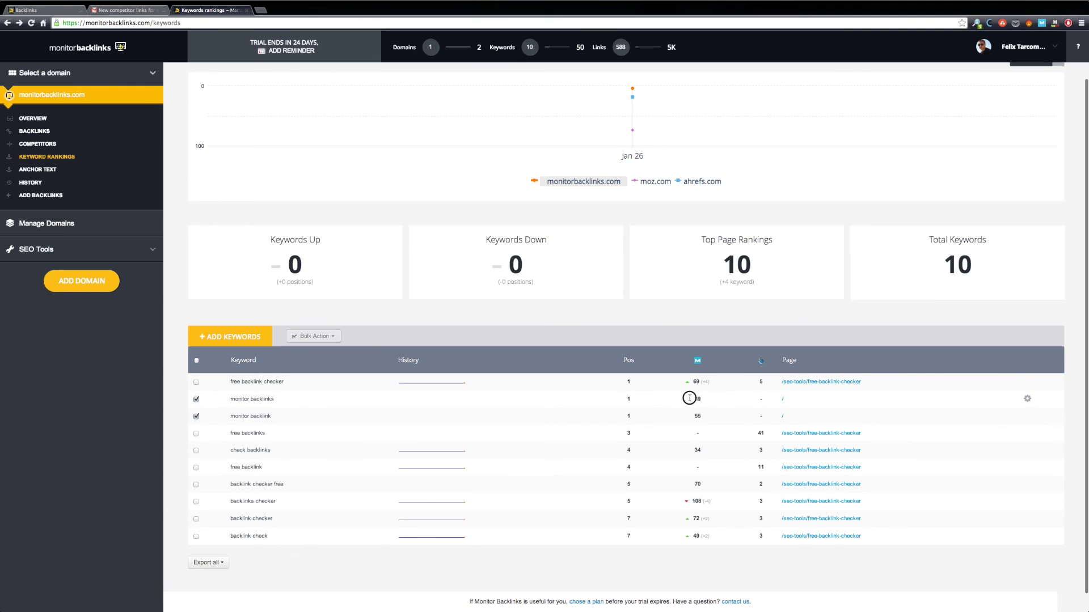
left_click(234, 341)
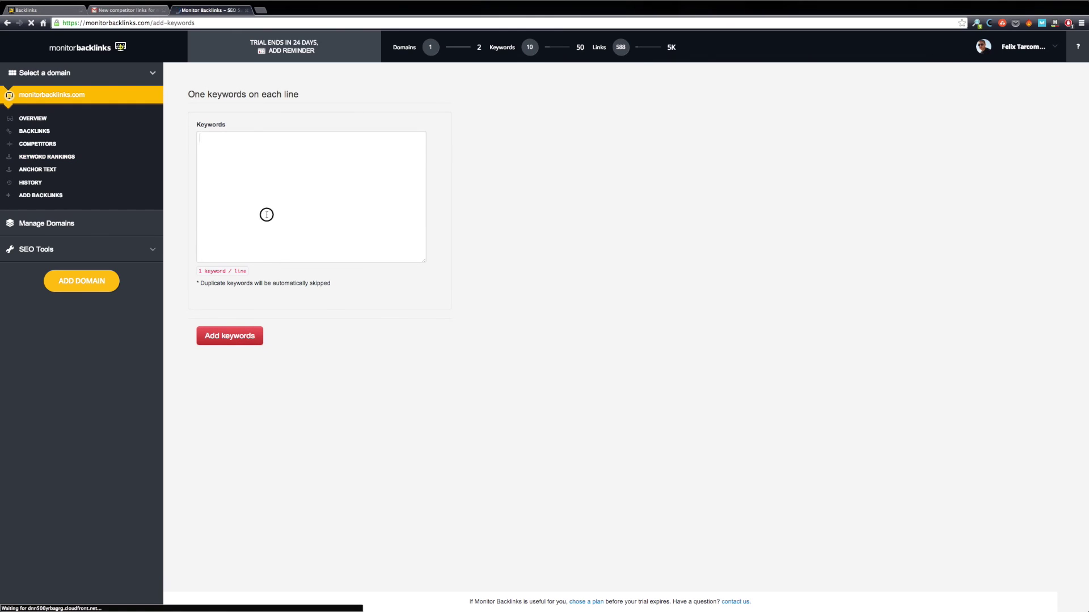
left_click(266, 214)
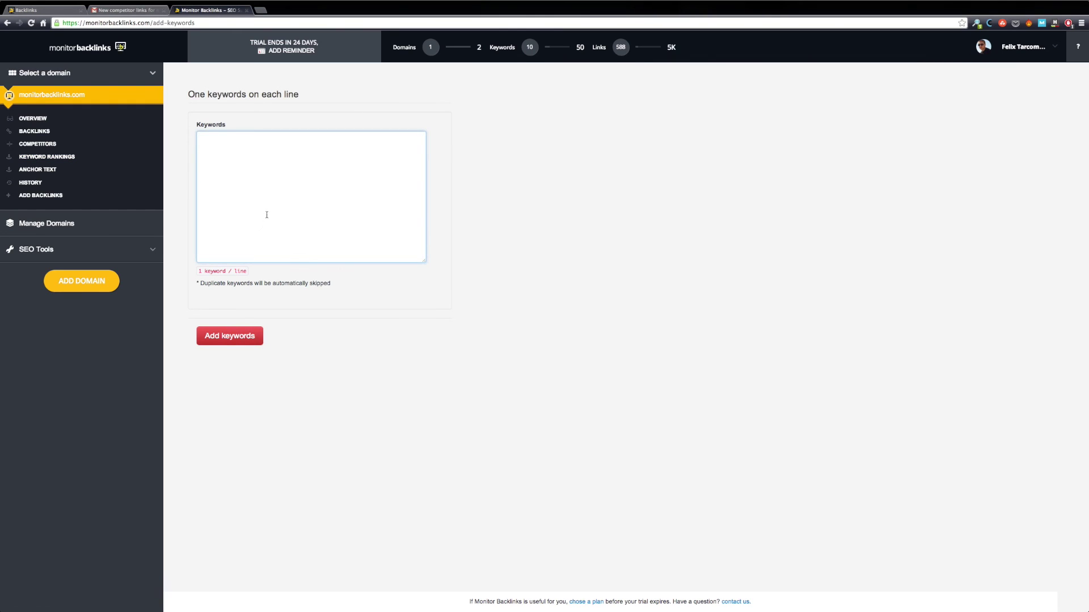
Step: Delete keywords 'free backlink checker', 'monitor backlinks' and 'monitor backlink', then view the Anchor text report
left_click(6, 24)
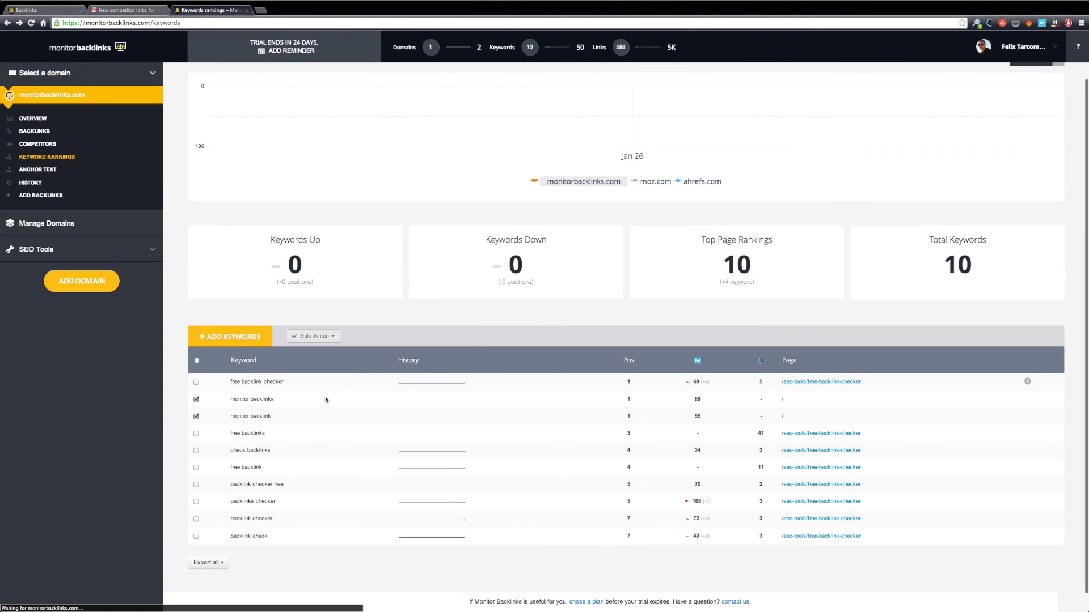
scroll(261, 391, "down", 1)
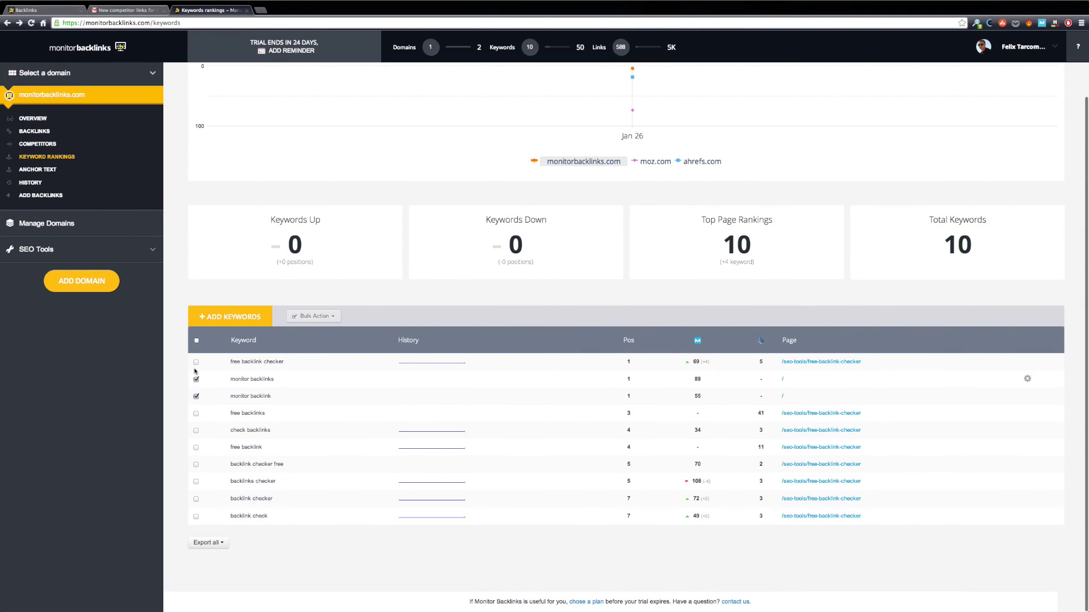
left_click(313, 318)
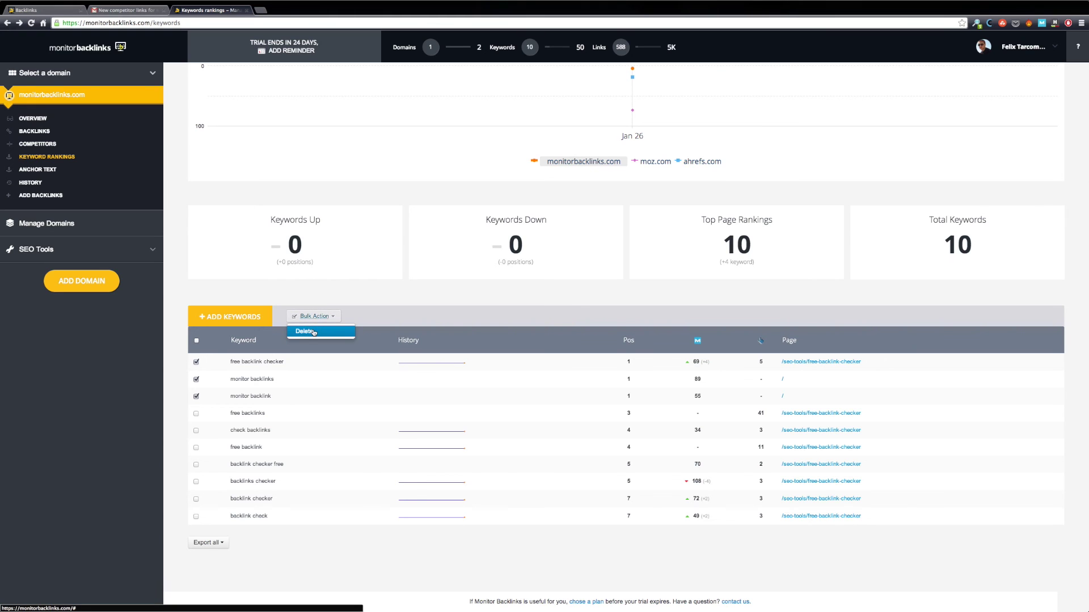
left_click(306, 331)
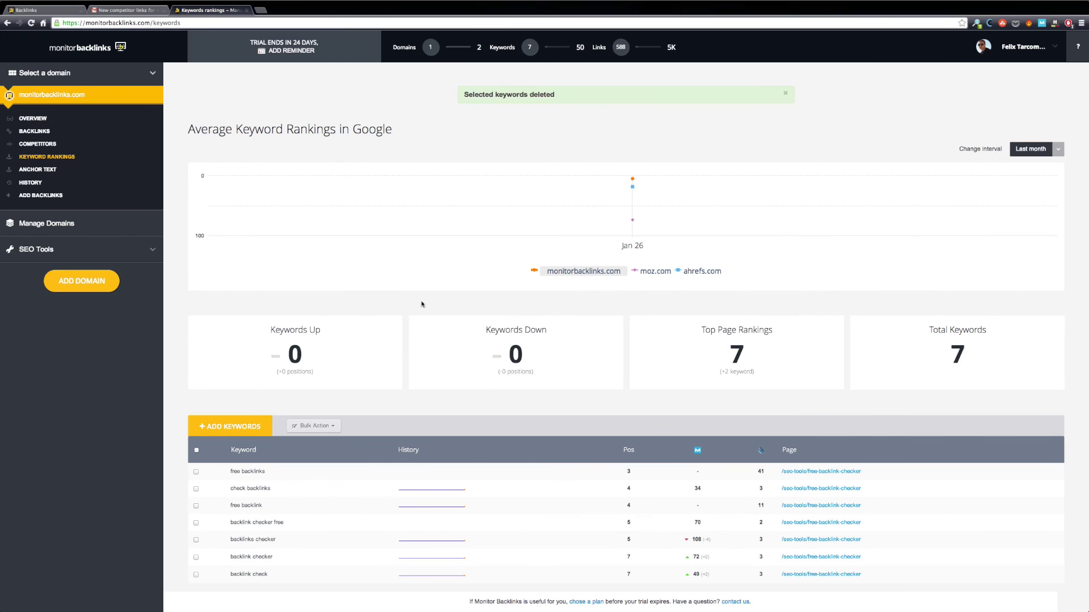
left_click(49, 170)
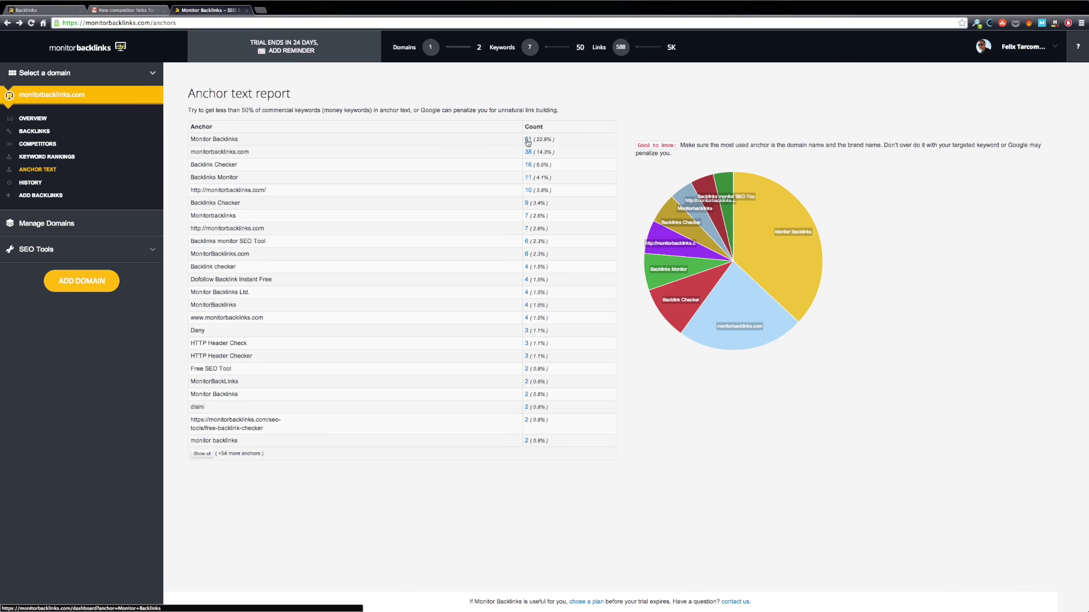
Step: List the 61 backlinks that use the anchor text 'Monitor Backlinks'
left_click(527, 140)
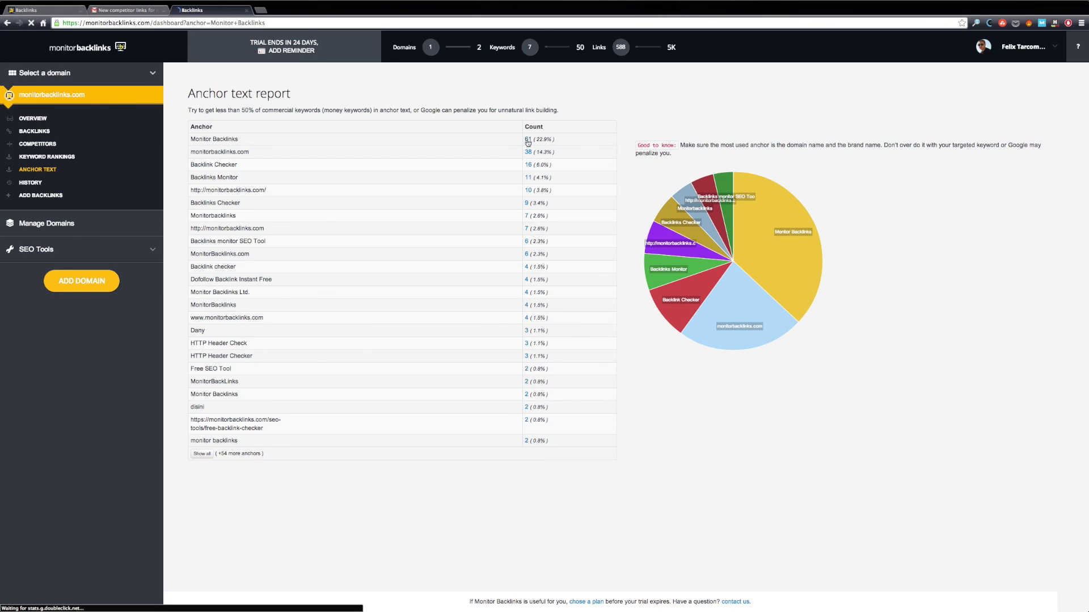